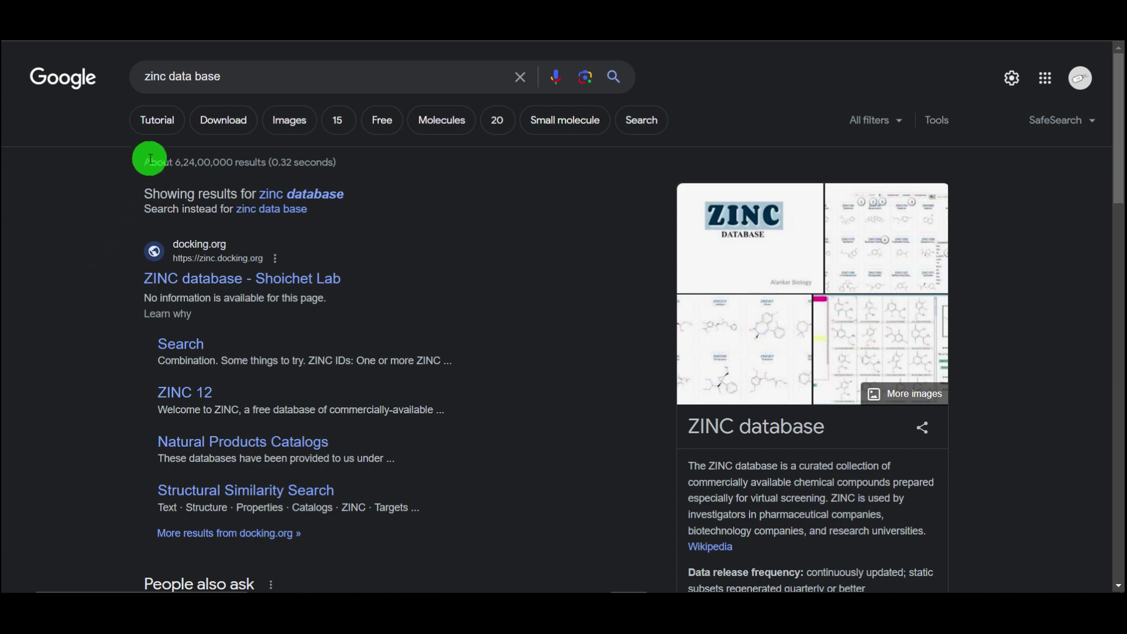
Search Google for "zinc data base" and open the ZINC database - Shoichet Lab website
{"action": "left_click_drag", "start_coordinate": [221, 77], "coordinate": [150, 71]}
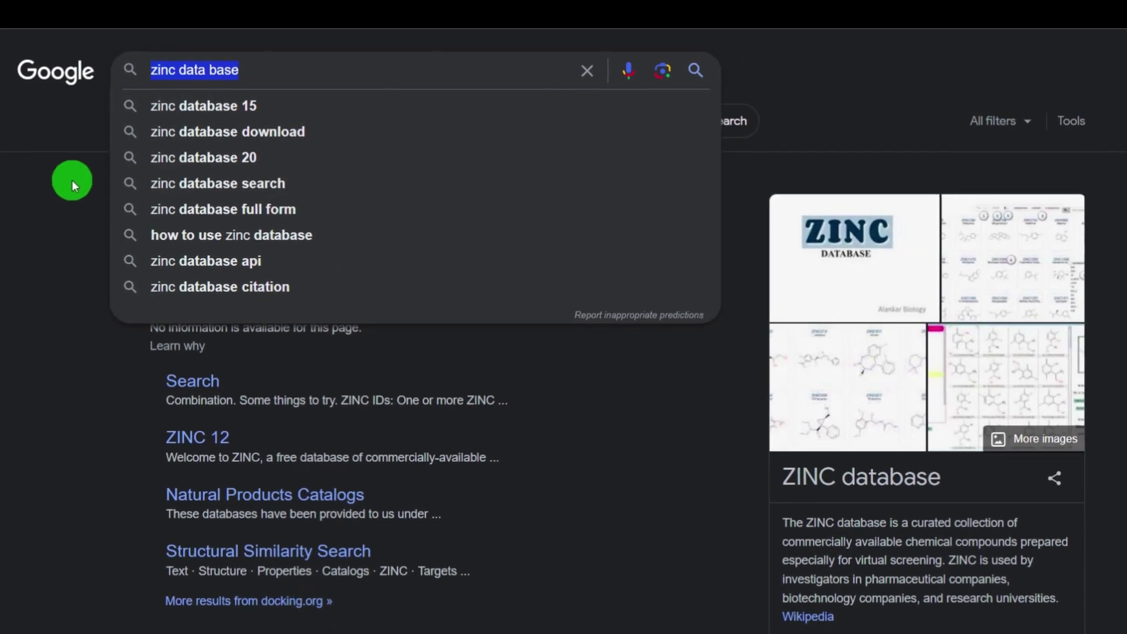
{"action": "left_click", "coordinate": [246, 75]}
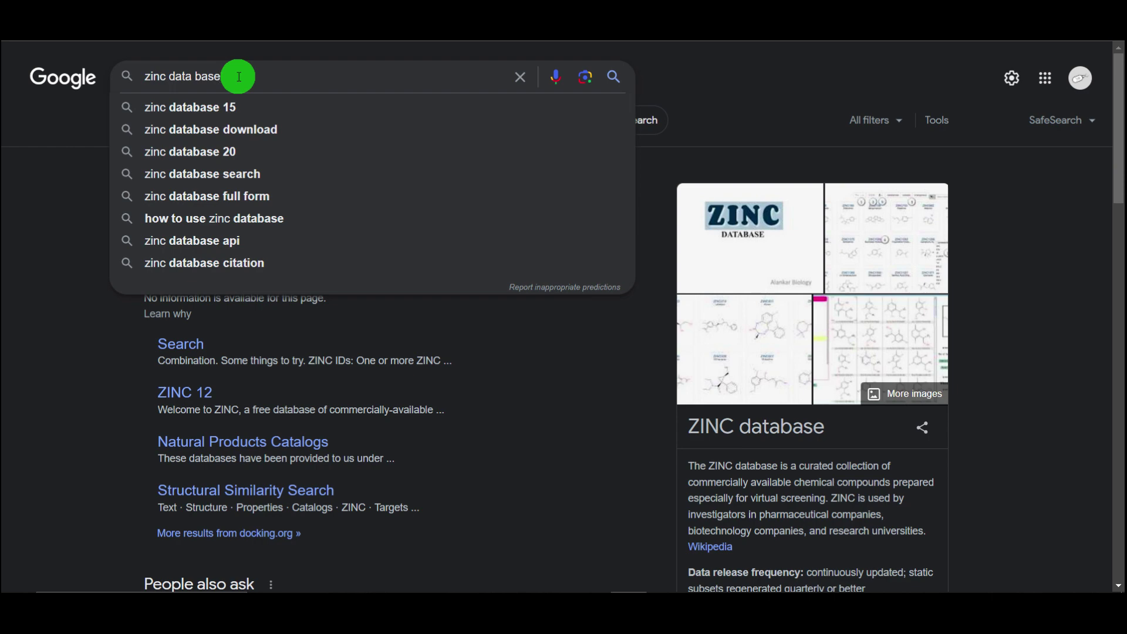
{"action": "key", "text": "Return"}
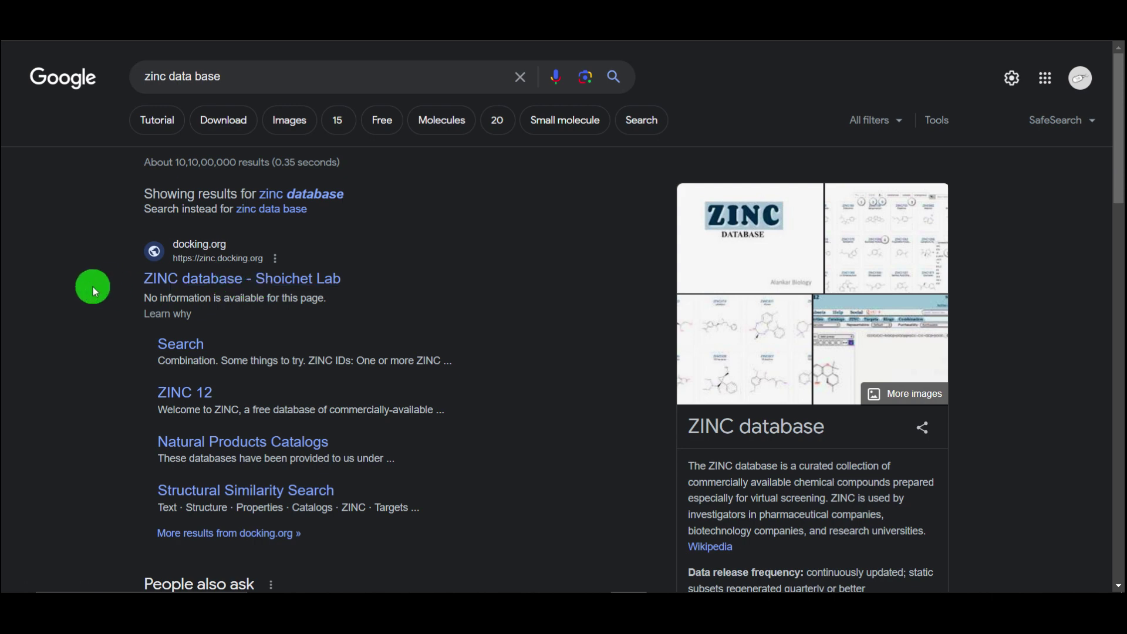
{"action": "left_click", "coordinate": [223, 281]}
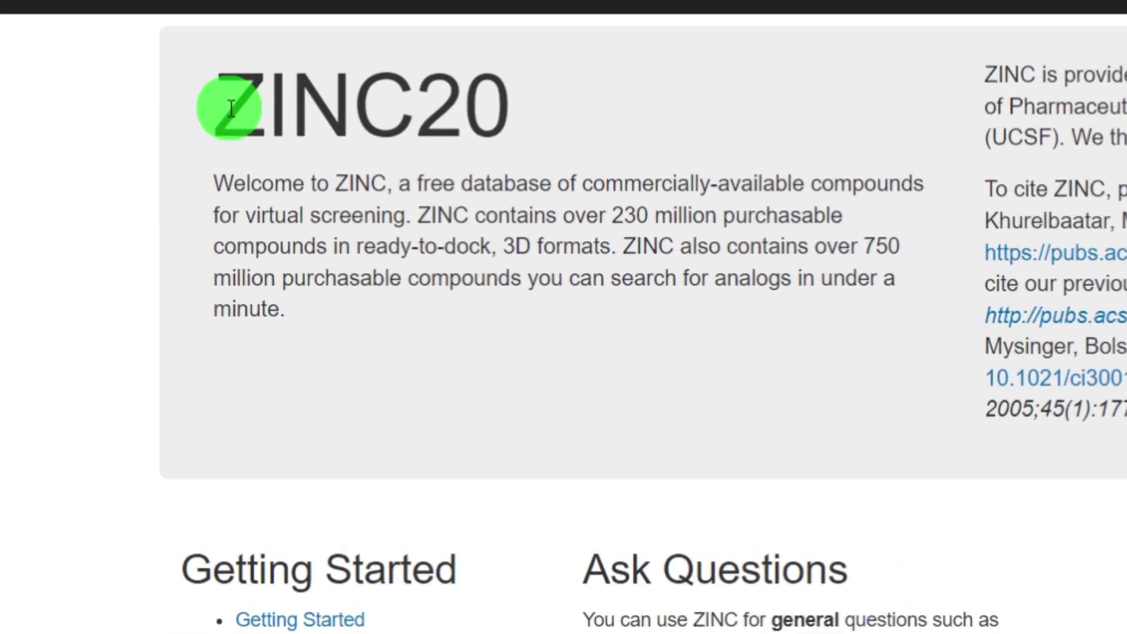
Examine the ZINC20 welcome description and the citation references on the home page
{"action": "left_click_drag", "start_coordinate": [231, 108], "coordinate": [554, 121]}
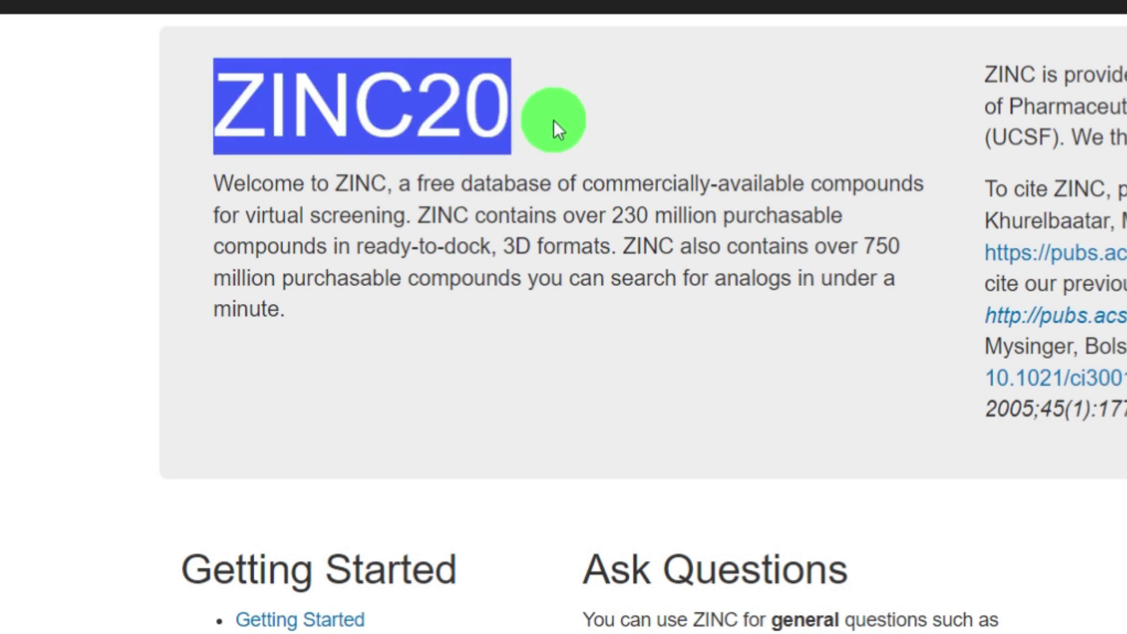
{"action": "left_click", "coordinate": [556, 124]}
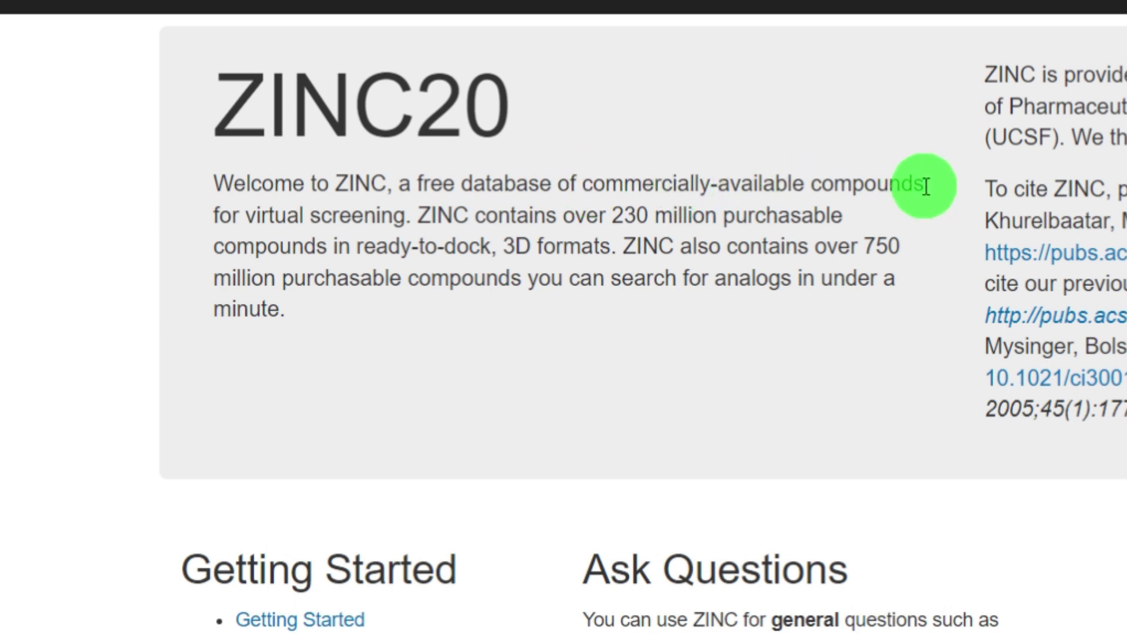
{"action": "left_click_drag", "start_coordinate": [926, 186], "coordinate": [586, 188]}
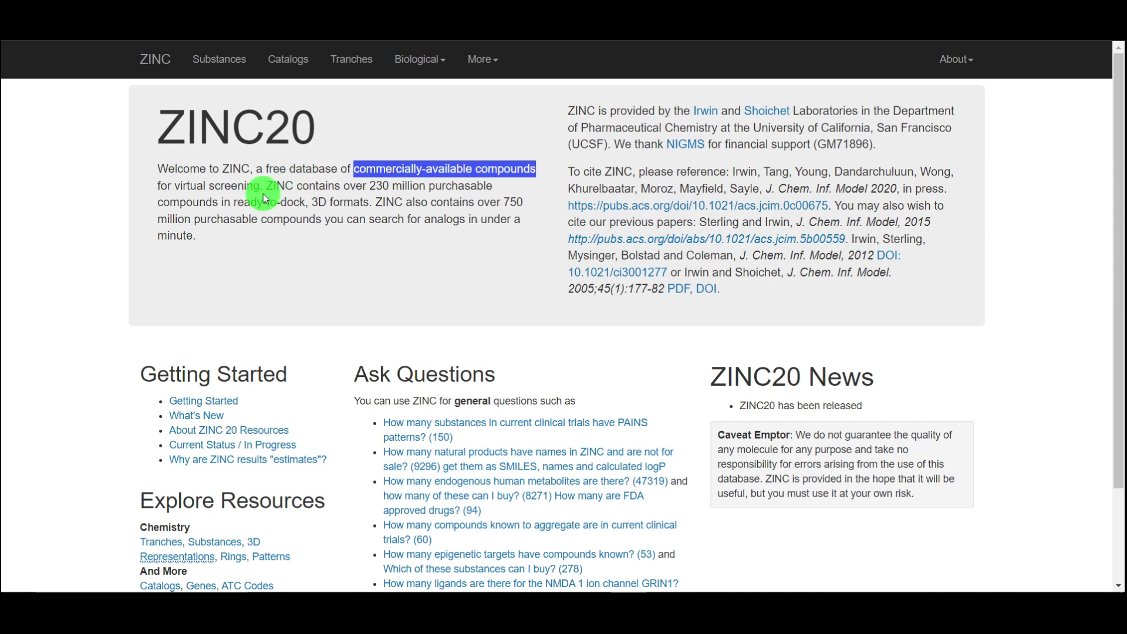
{"action": "left_click_drag", "start_coordinate": [266, 186], "coordinate": [275, 187]}
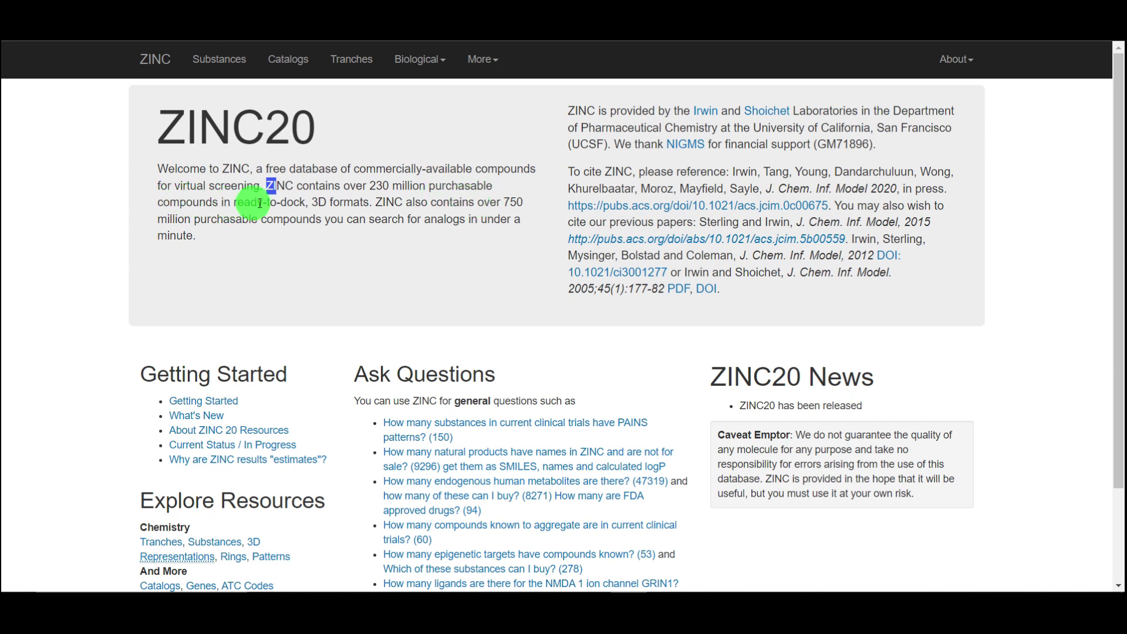
{"action": "left_click_drag", "start_coordinate": [308, 202], "coordinate": [369, 203]}
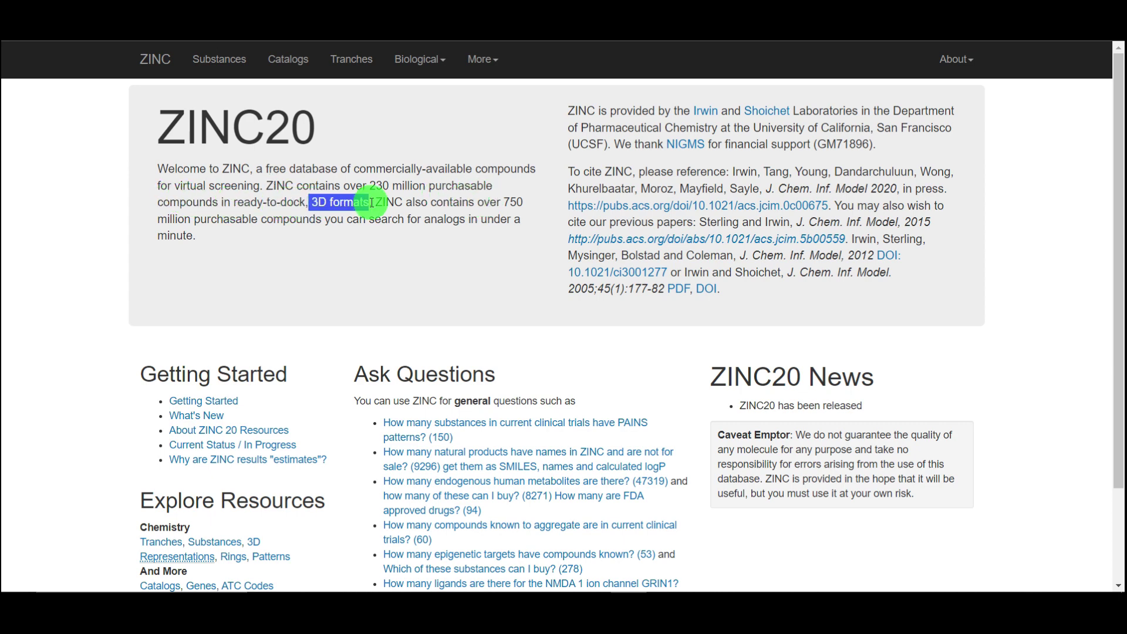
{"action": "left_click", "coordinate": [364, 215]}
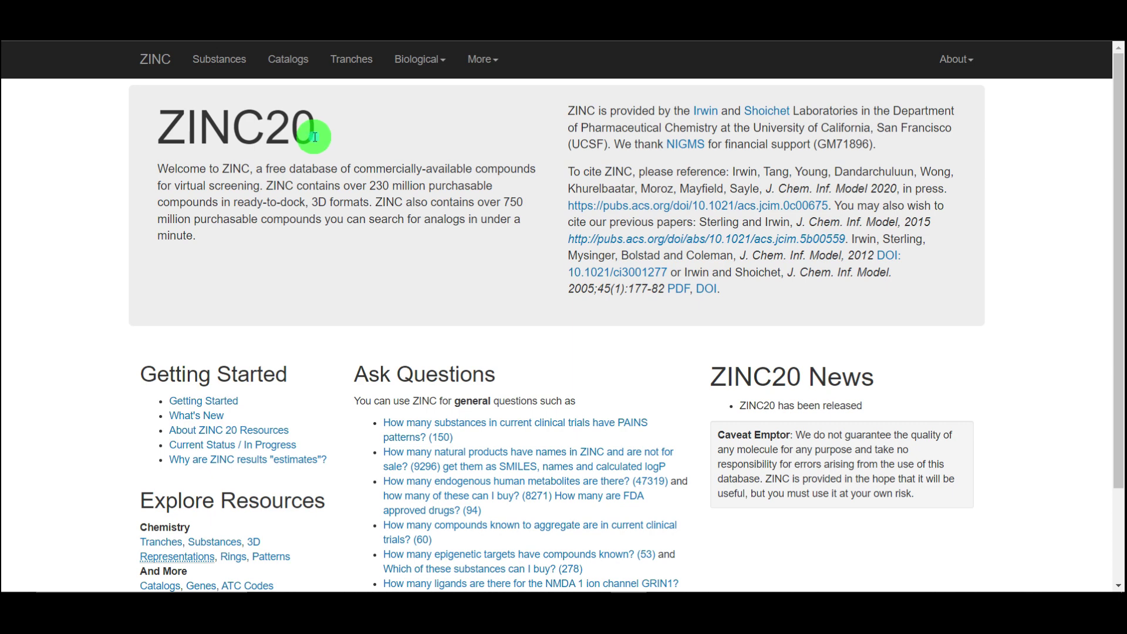
{"action": "left_click_drag", "start_coordinate": [315, 137], "coordinate": [173, 136]}
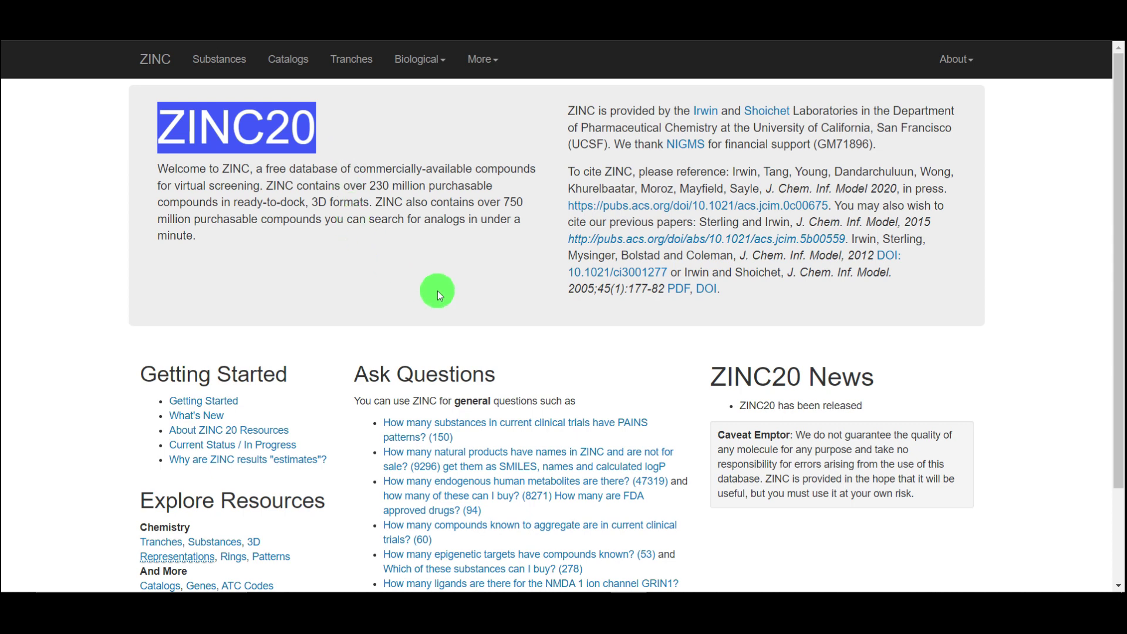
{"action": "left_click", "coordinate": [354, 131]}
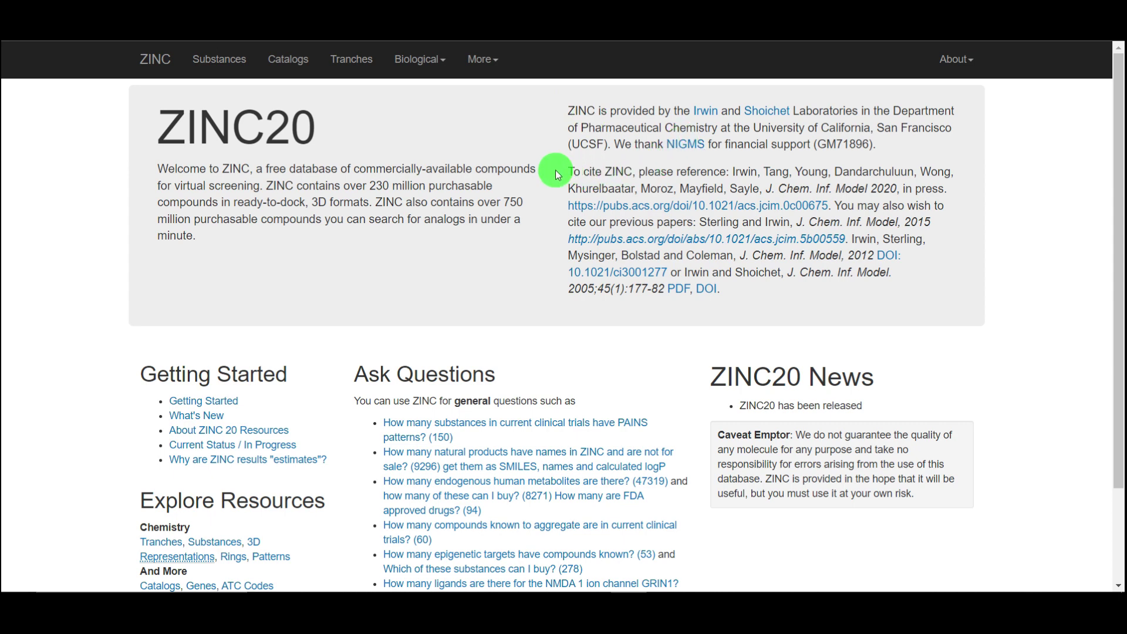
{"action": "left_click_drag", "start_coordinate": [759, 294], "coordinate": [567, 170]}
{"action": "left_click", "coordinate": [794, 302]}
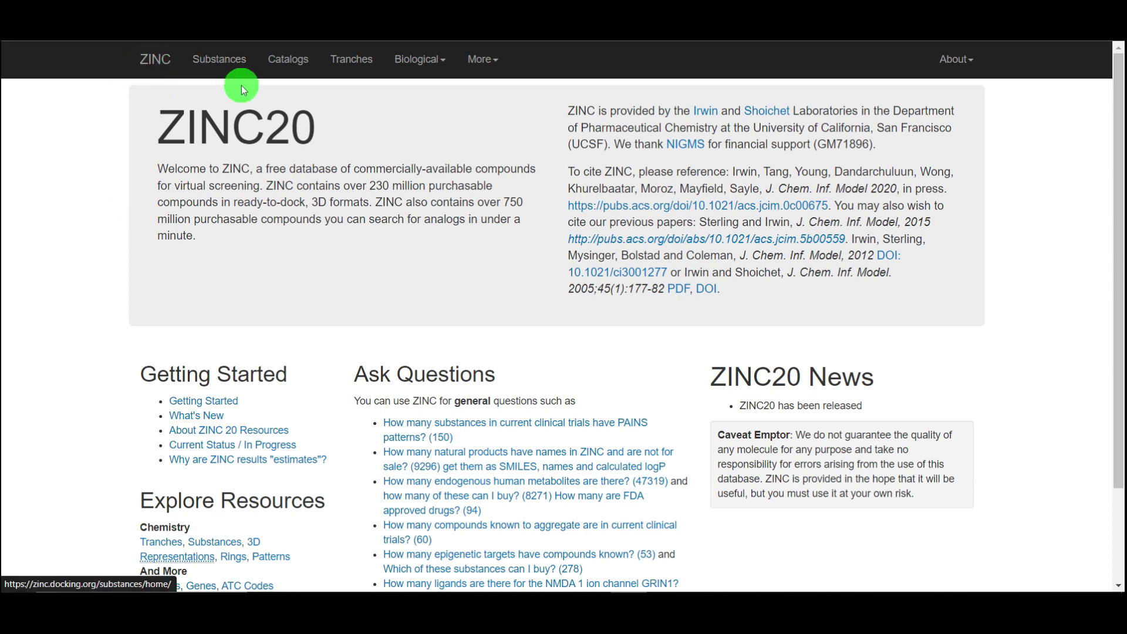
Examine the additional Chemistry and Pharmacology/Other resources and the ZINC20 News section on the ZINC home page
{"action": "left_click", "coordinate": [158, 59]}
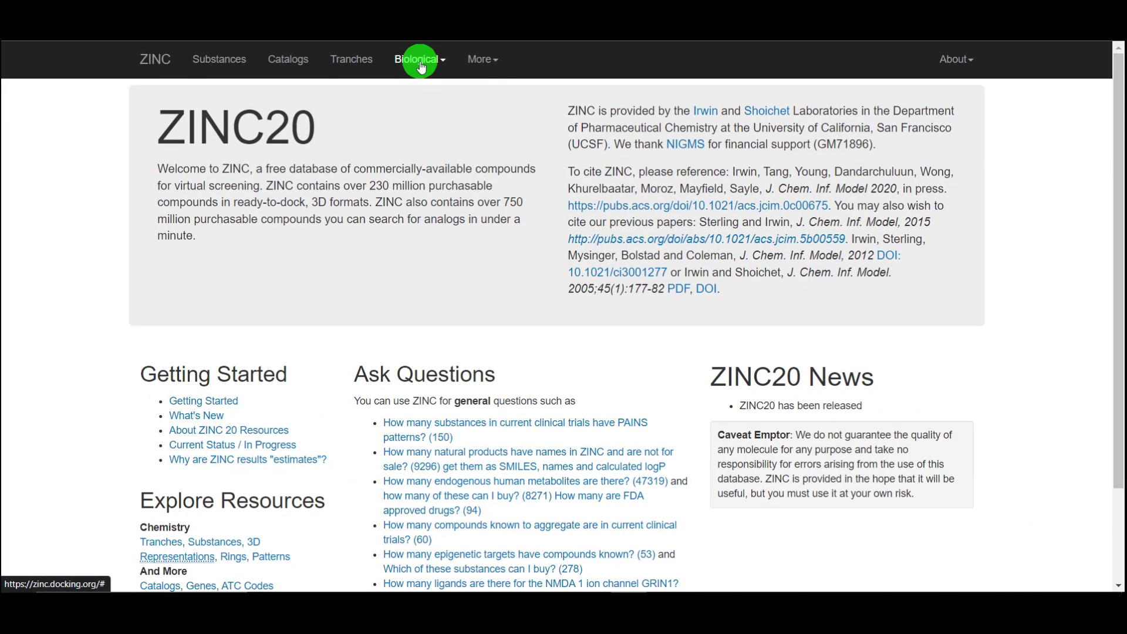
{"action": "left_click", "coordinate": [486, 60]}
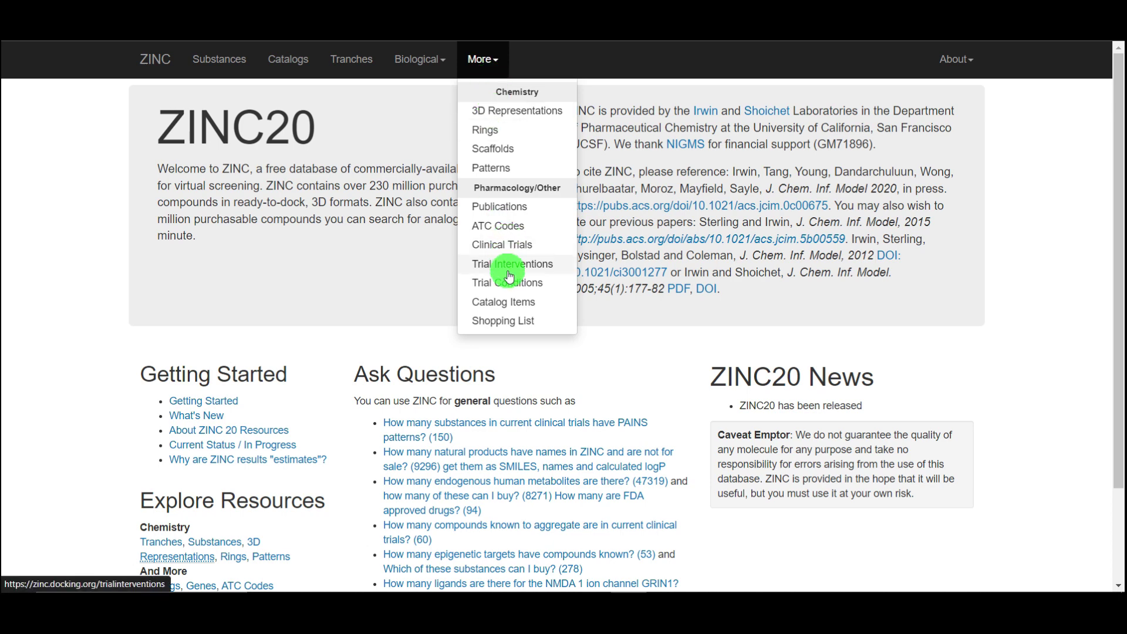
{"action": "left_click", "coordinate": [324, 295]}
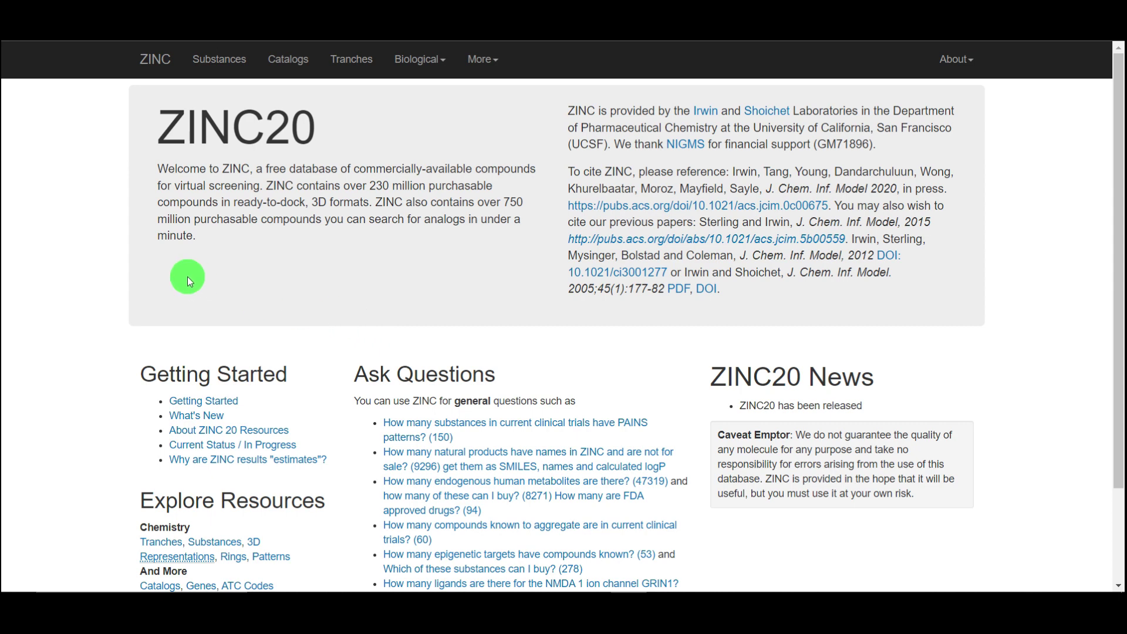
{"action": "scroll", "coordinate": [188, 277], "scroll_direction": "down", "scroll_amount": 1}
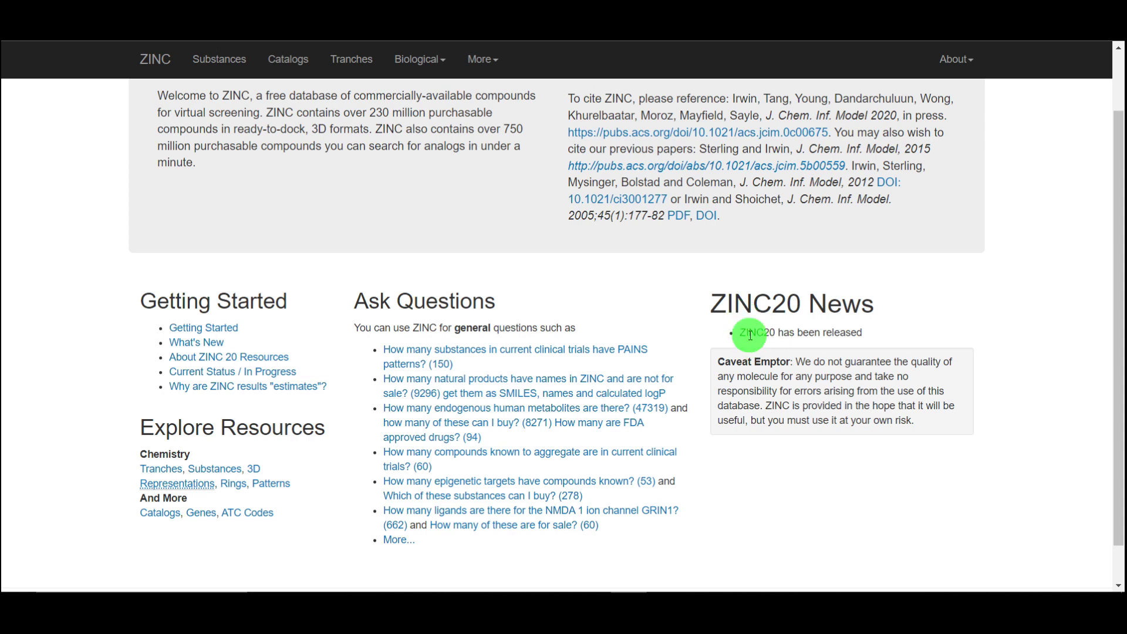
{"action": "left_click_drag", "start_coordinate": [870, 301], "coordinate": [704, 306]}
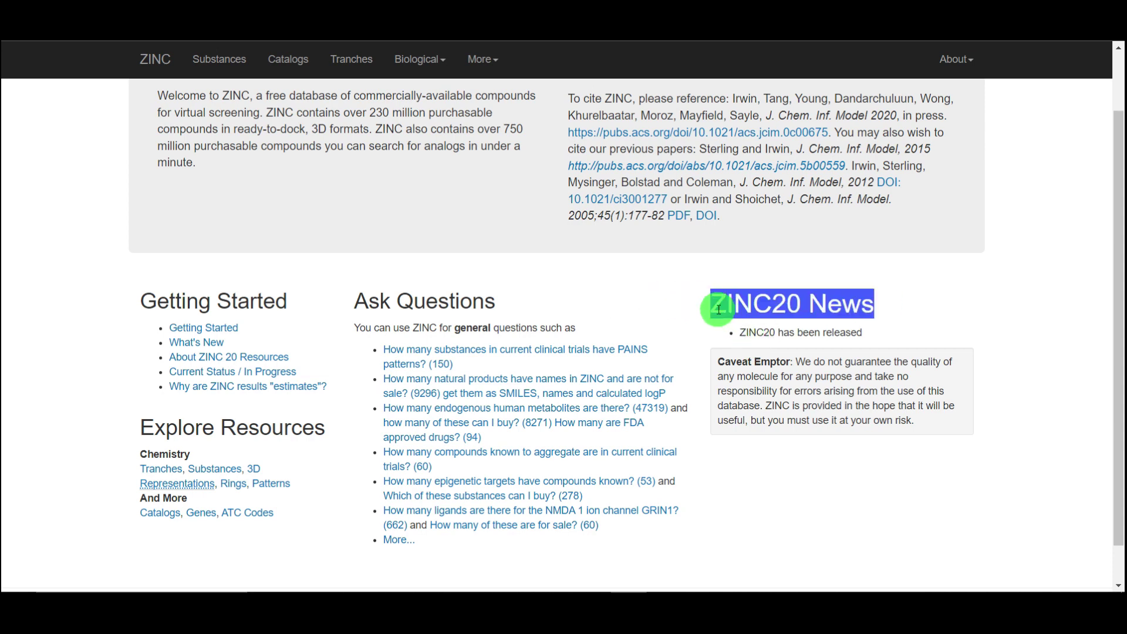
{"action": "left_click", "coordinate": [910, 316]}
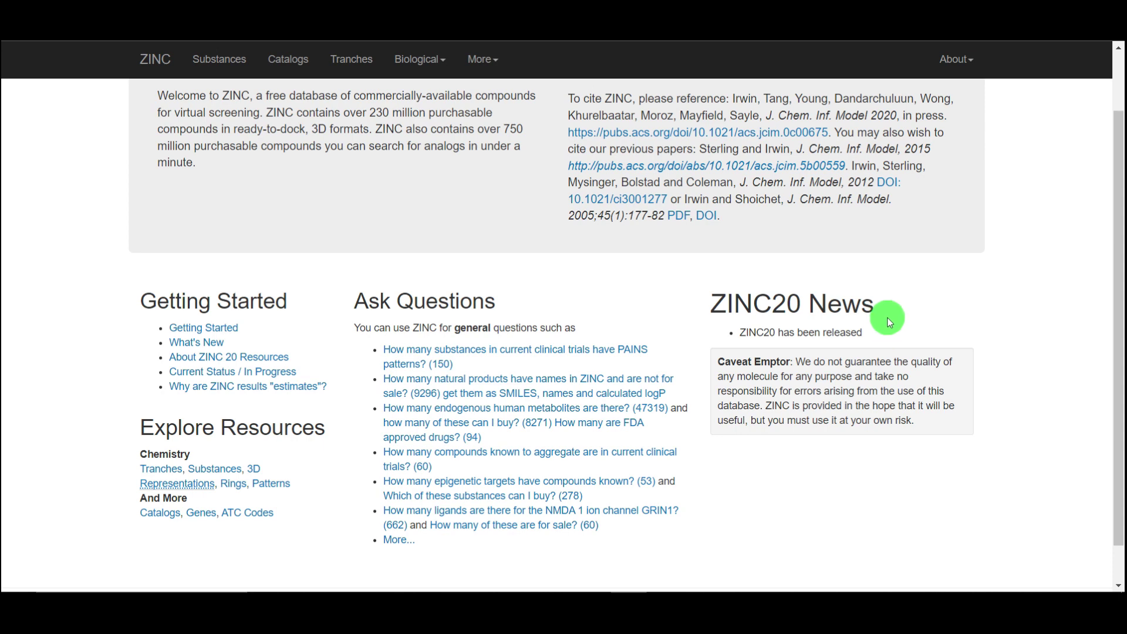
{"action": "scroll", "coordinate": [886, 317], "scroll_direction": "up", "scroll_amount": 2}
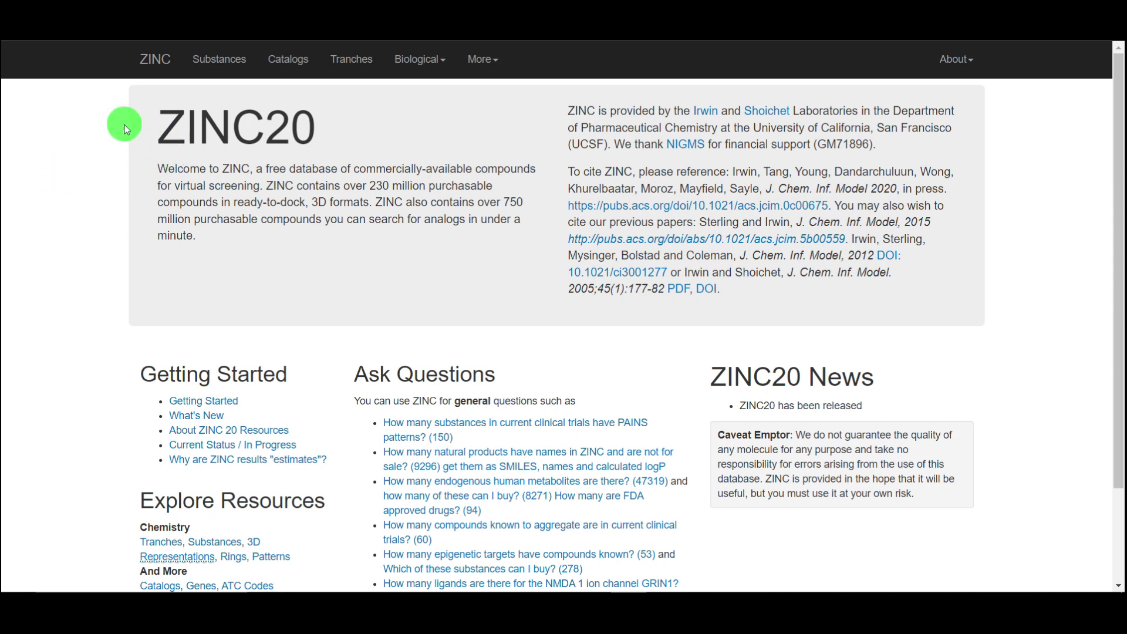
Open the Substances page and draw a benzene ring with a methyl group attached in the molecular editor
{"action": "left_click", "coordinate": [218, 65]}
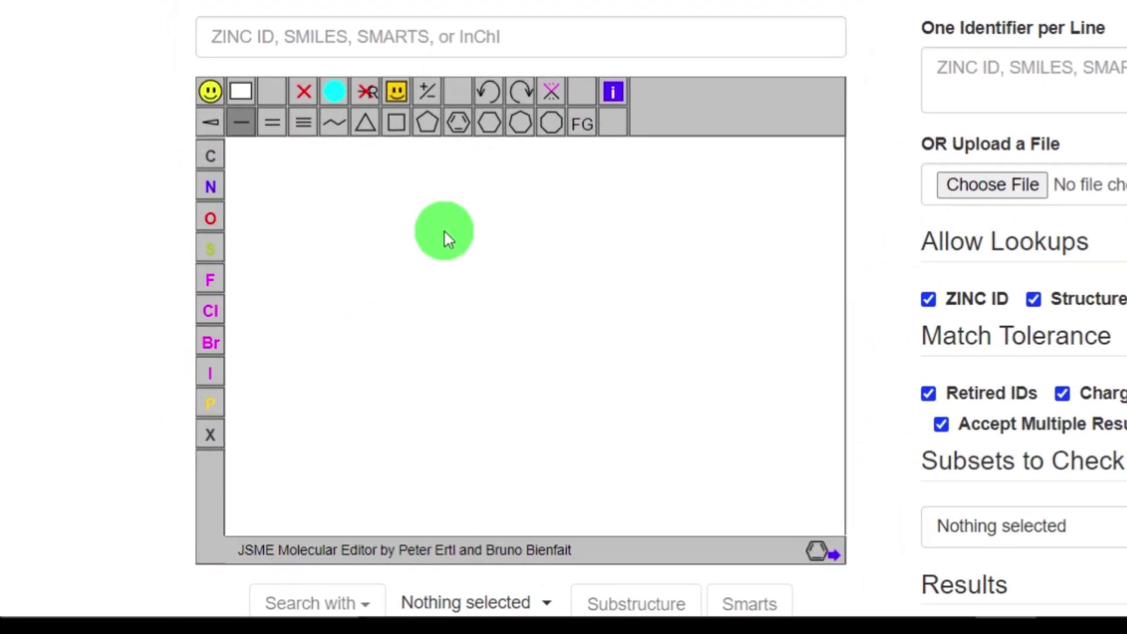
{"action": "left_click", "coordinate": [459, 126]}
{"action": "left_click", "coordinate": [497, 261]}
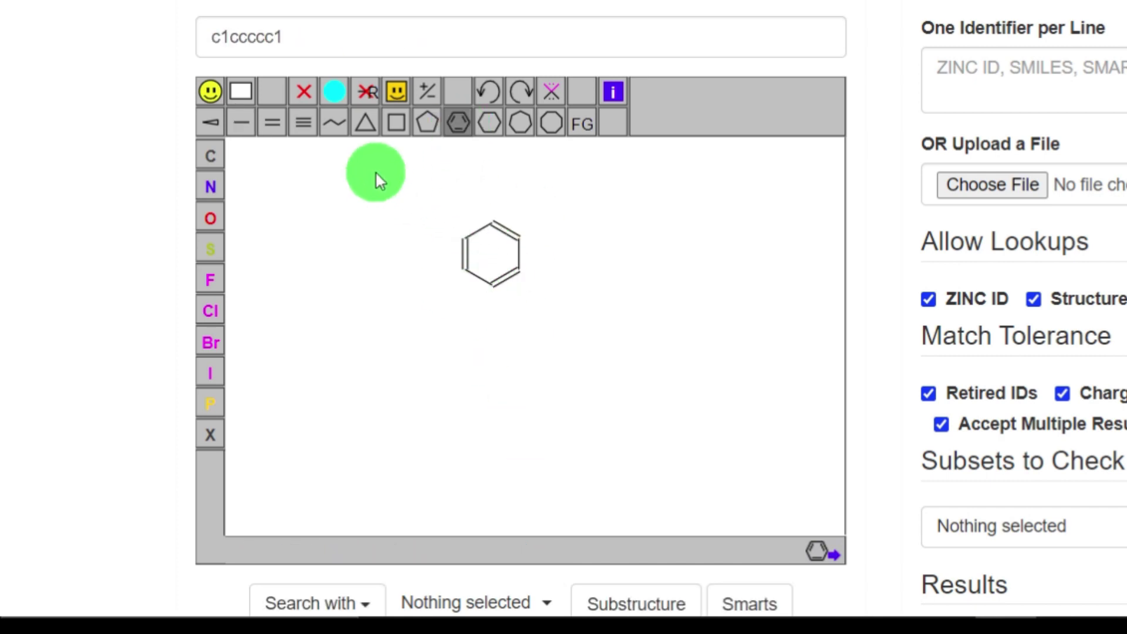
{"action": "left_click", "coordinate": [330, 124]}
{"action": "left_click", "coordinate": [527, 241]}
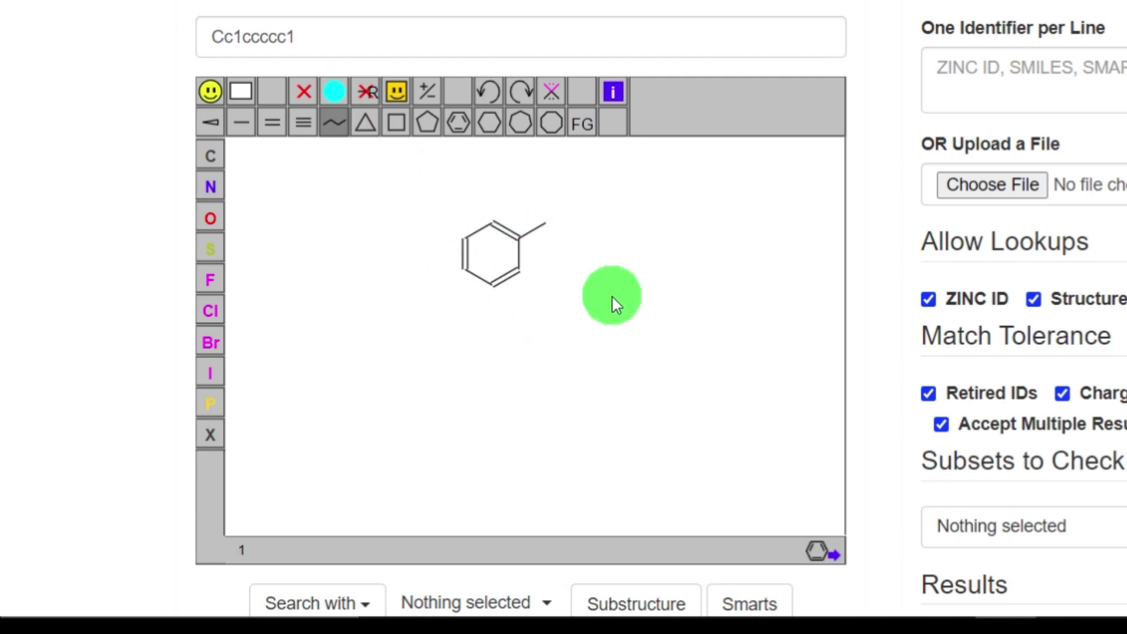
Add a double bond to the ring atom opposite the methyl group and change its end atom to oxygen
{"action": "left_click", "coordinate": [273, 124]}
{"action": "left_click", "coordinate": [466, 279]}
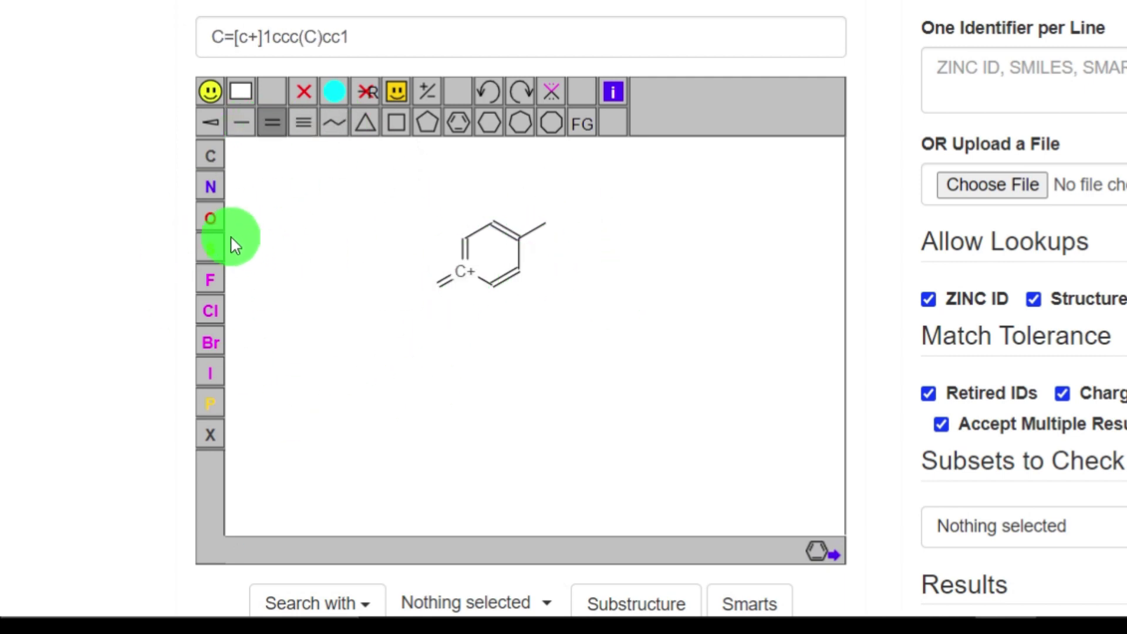
{"action": "left_click", "coordinate": [210, 220]}
{"action": "left_click", "coordinate": [436, 284]}
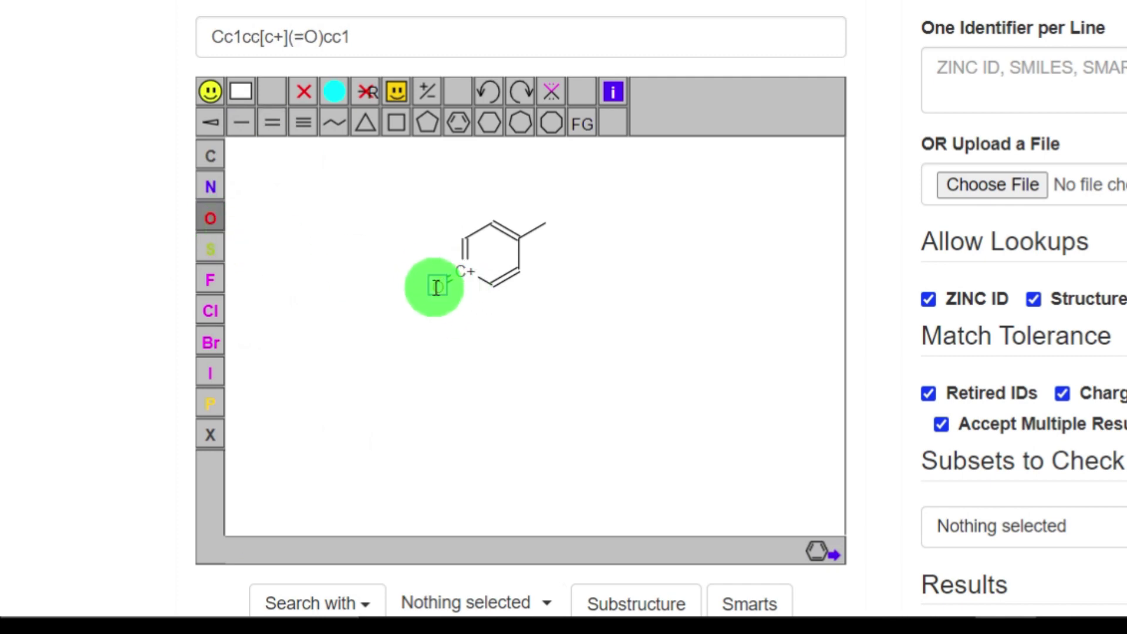
Replace the methyl carbon attached to the ring with nitrogen to form an amino group
{"action": "left_click", "coordinate": [210, 157]}
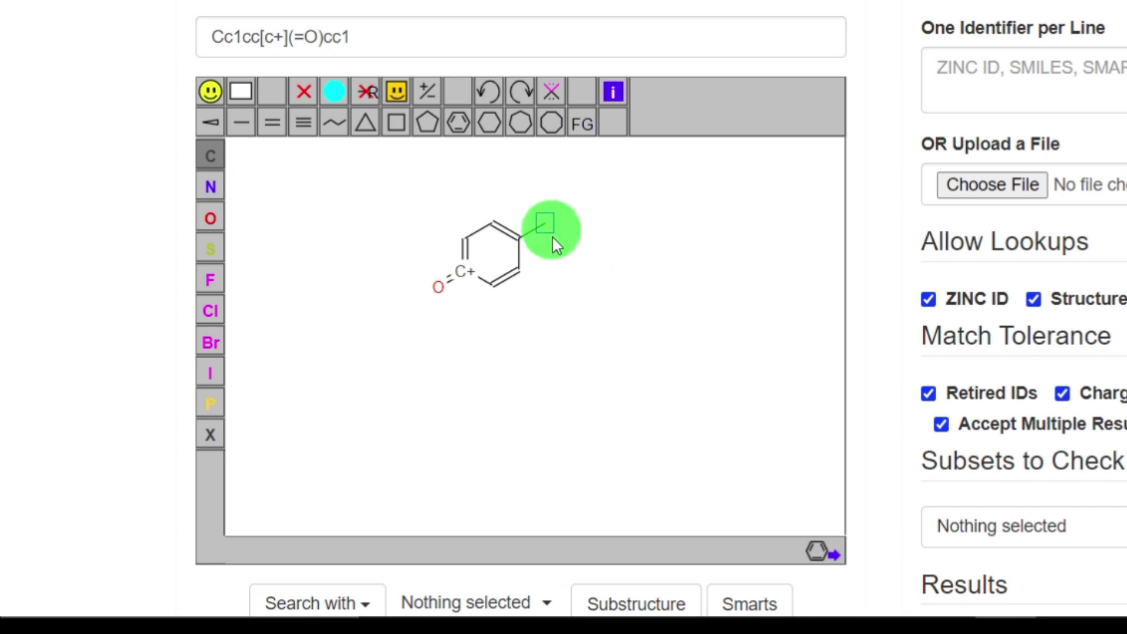
{"action": "left_click", "coordinate": [211, 186]}
{"action": "left_click", "coordinate": [564, 228]}
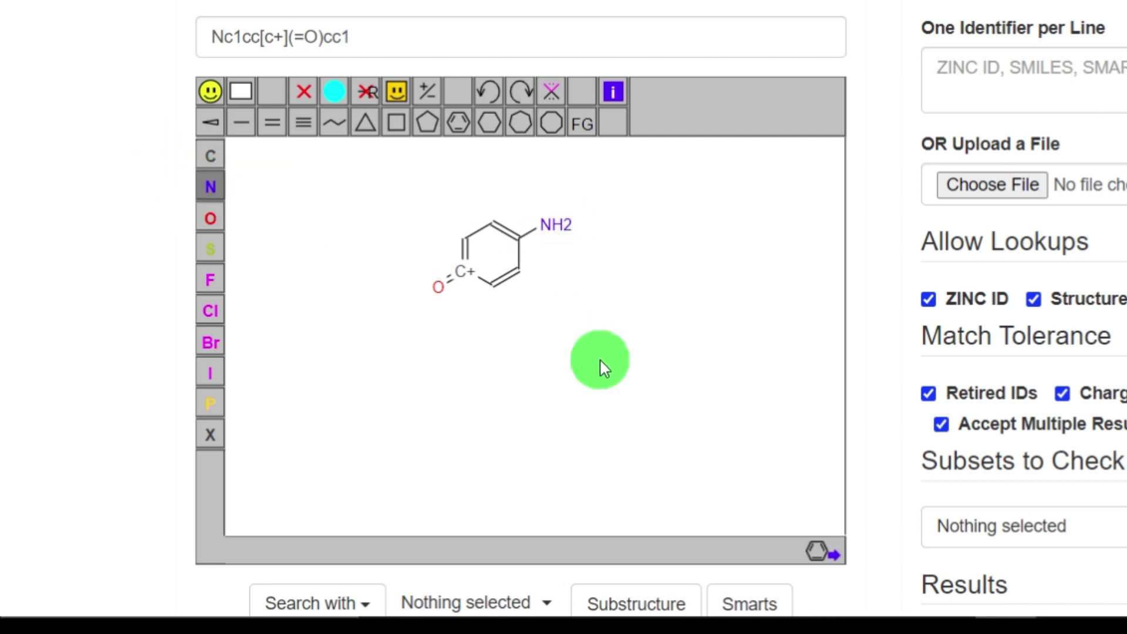
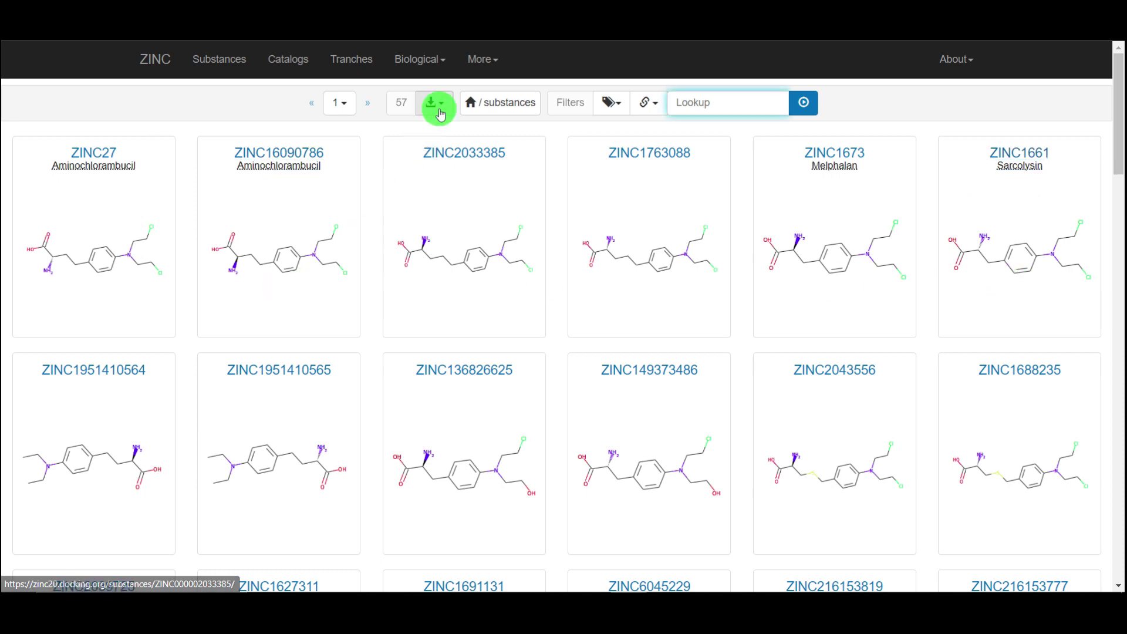
Review the Tanimoto similarity results and the example of world drugs similar to phenol, returning to the Substances examples
{"action": "scroll", "coordinate": [667, 461], "scroll_direction": "down", "scroll_amount": 10}
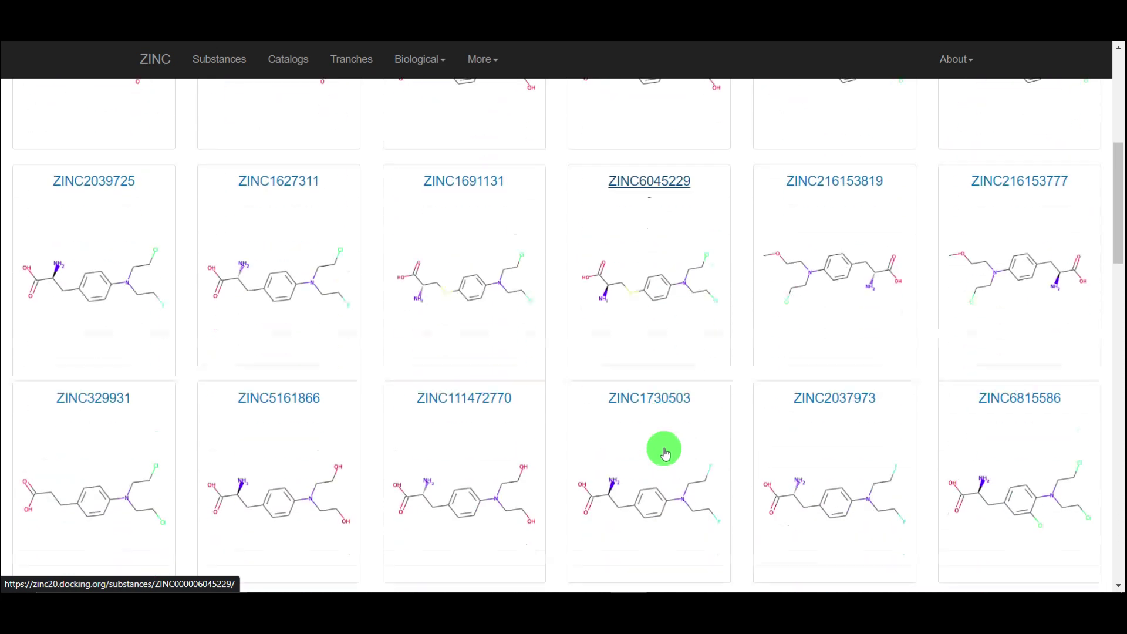
{"action": "left_click", "coordinate": [22, 33]}
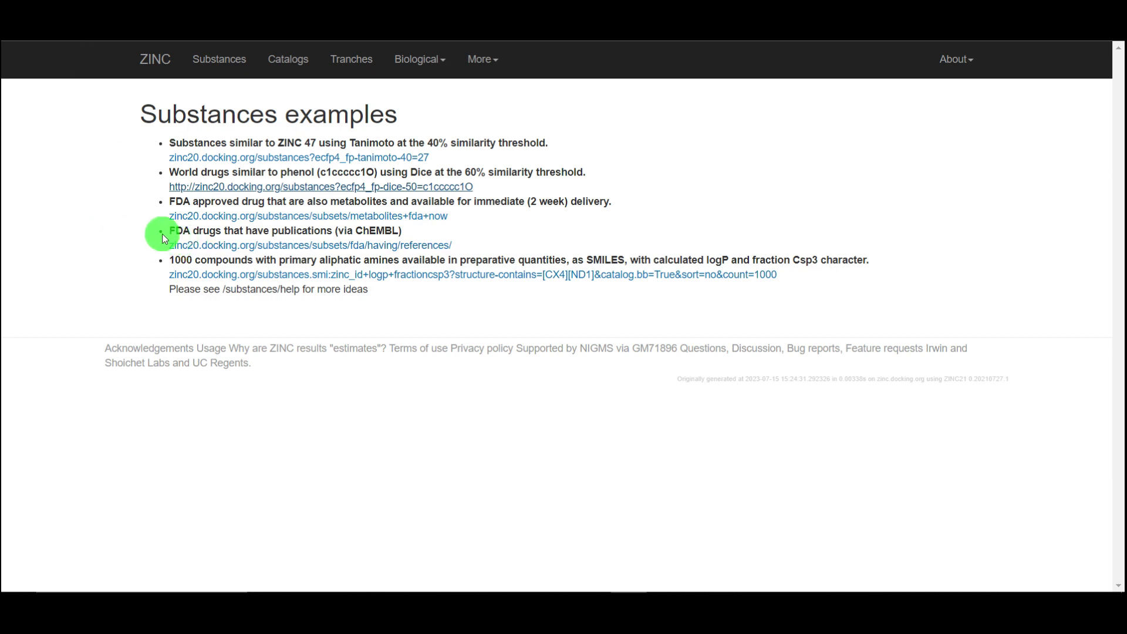
{"action": "left_click", "coordinate": [178, 188]}
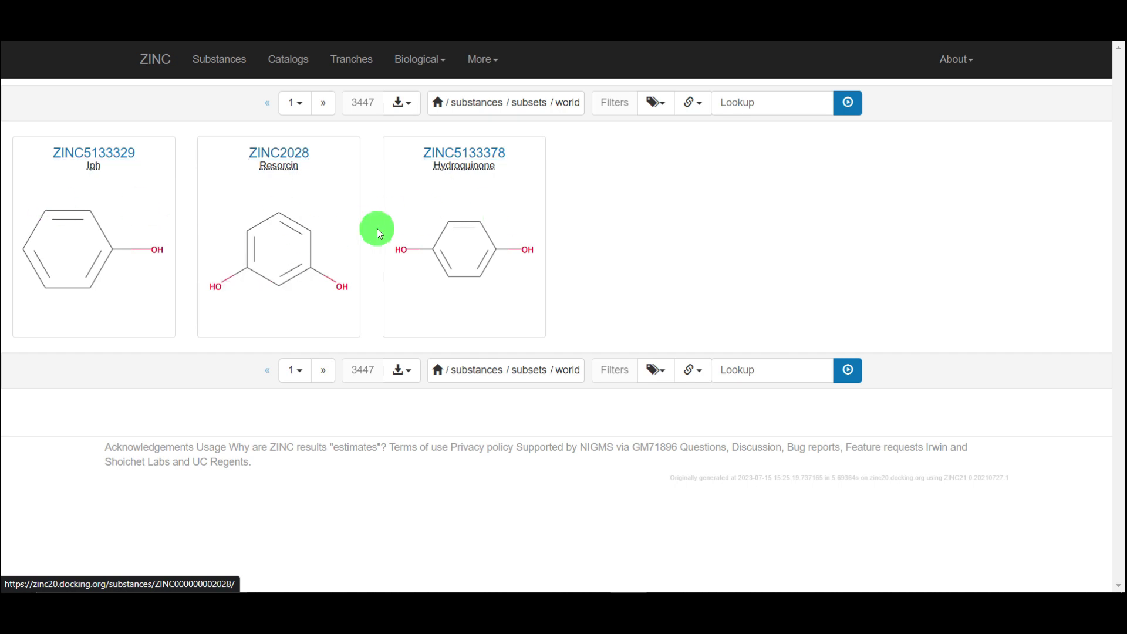
{"action": "left_click", "coordinate": [12, 29]}
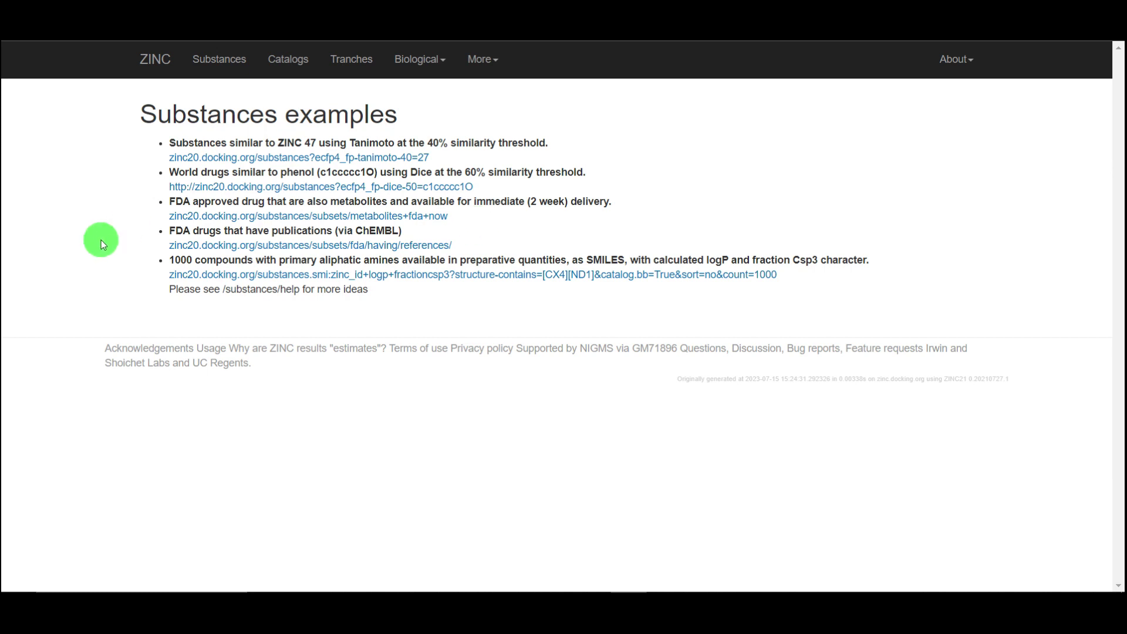
Return to the Substances page and examine its Search Using One and Search Using Many options
{"action": "left_click", "coordinate": [19, 41]}
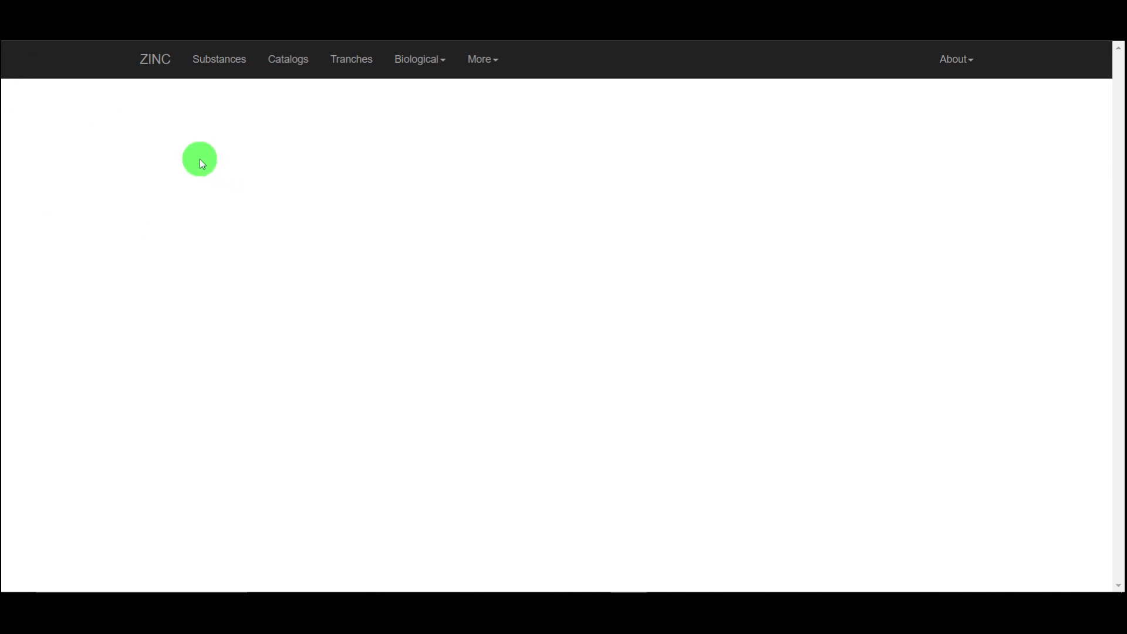
{"action": "scroll", "coordinate": [670, 464], "scroll_direction": "down", "scroll_amount": 3}
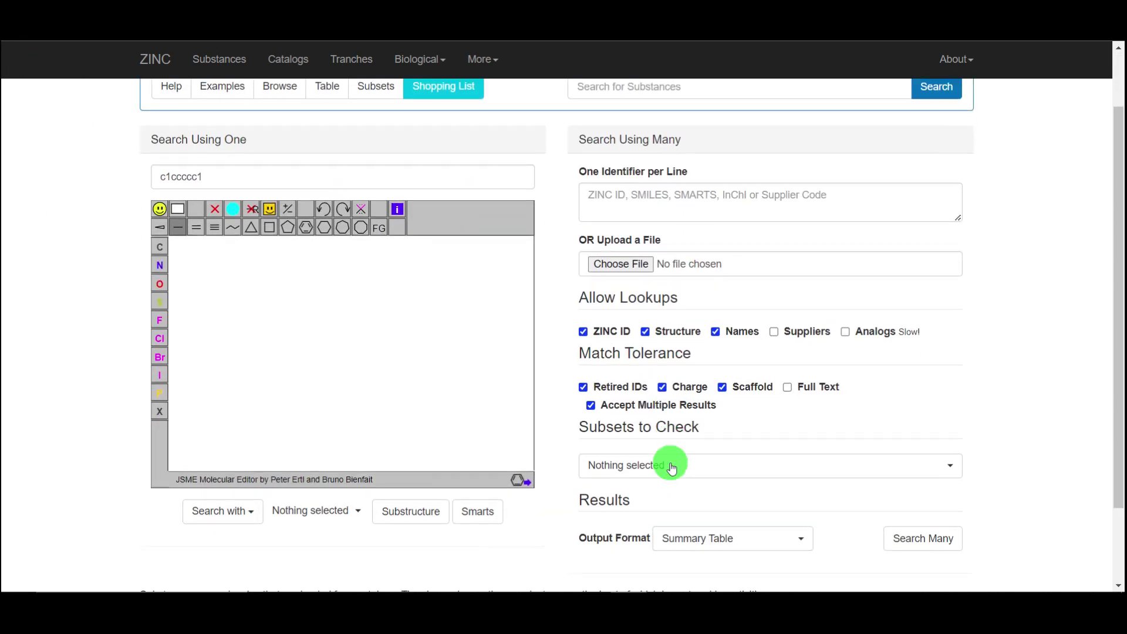
{"action": "scroll", "coordinate": [670, 464], "scroll_direction": "up", "scroll_amount": 1}
{"action": "scroll", "coordinate": [670, 468], "scroll_direction": "up", "scroll_amount": 2}
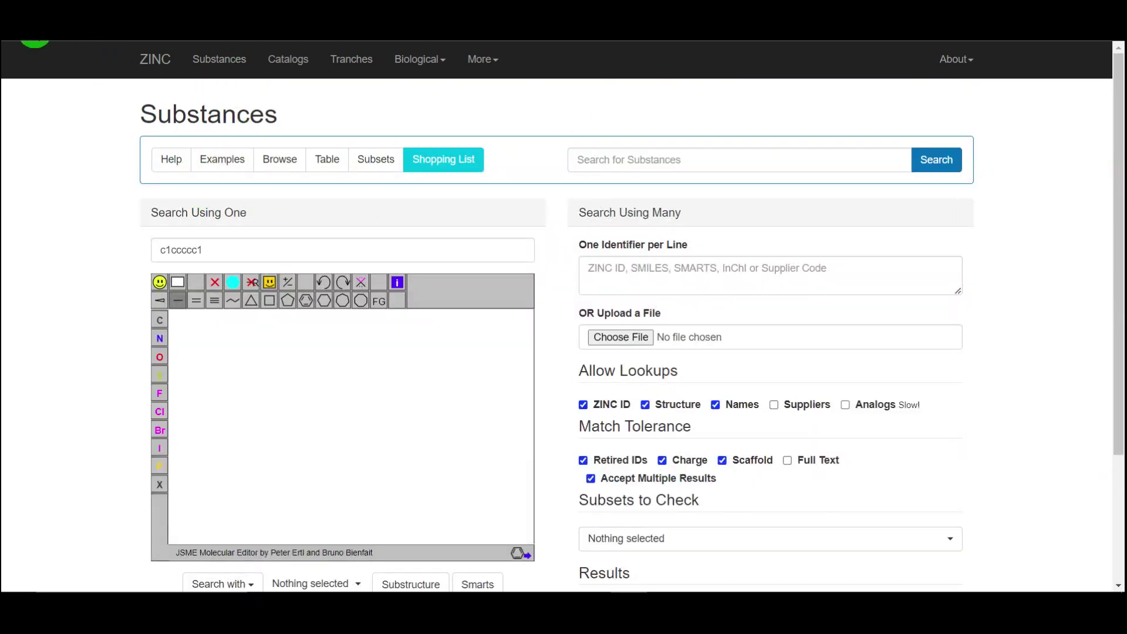
Return to the Substances examples and open the example of substances similar to ZINC 47 using Tanimoto at the 40% threshold
{"action": "left_click", "coordinate": [19, 36]}
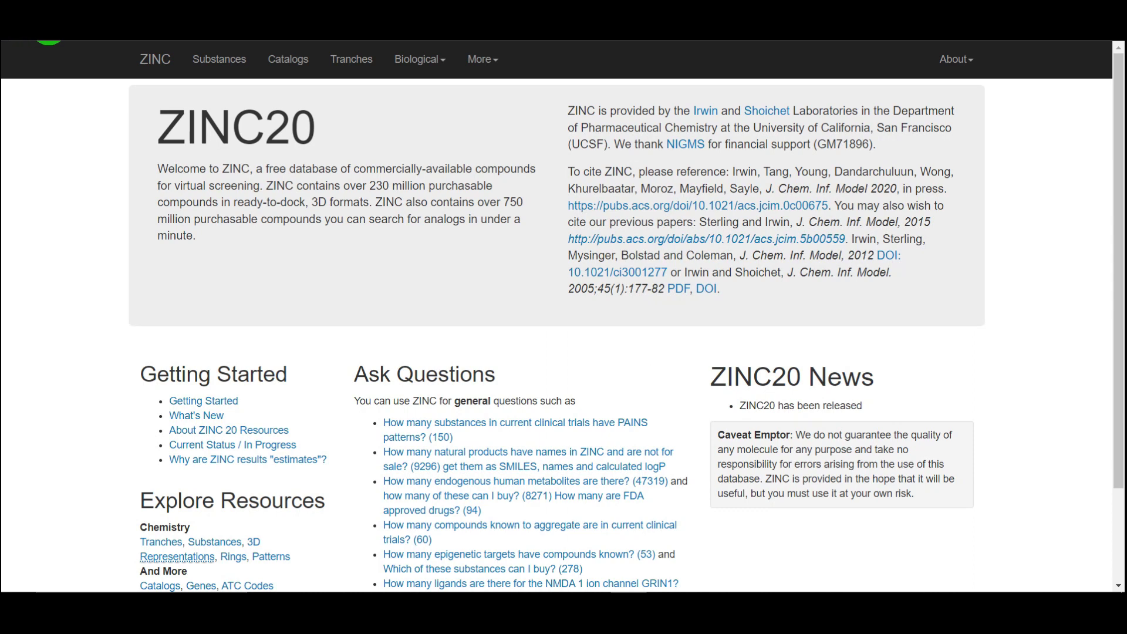
{"action": "left_click", "coordinate": [41, 36]}
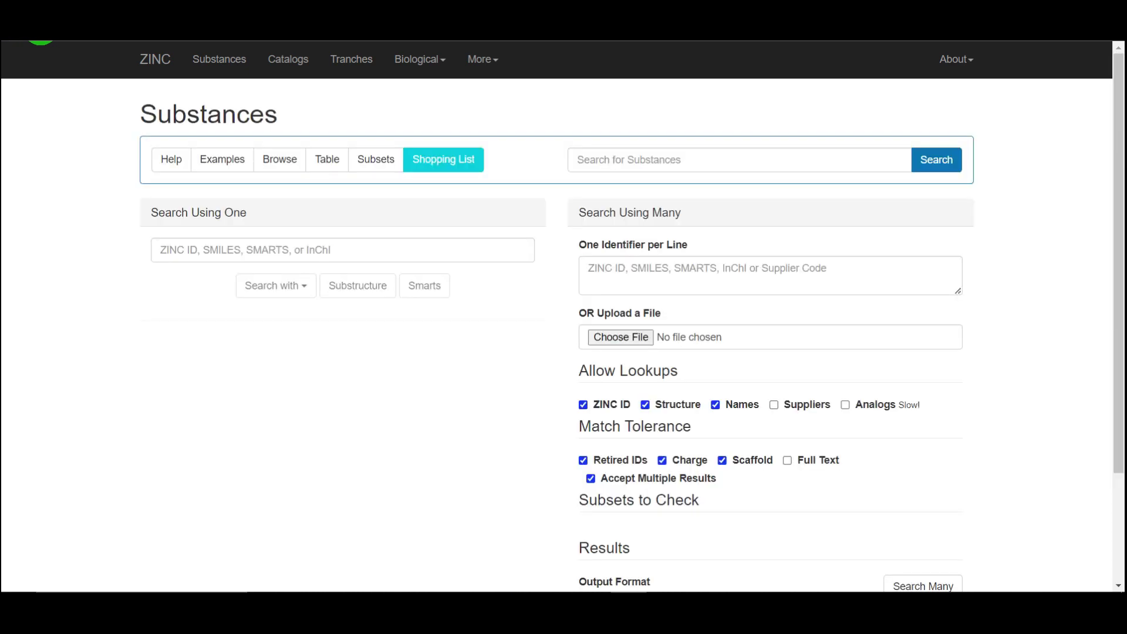
{"action": "left_click", "coordinate": [41, 36]}
{"action": "left_click", "coordinate": [265, 155], "text": "ctrl"}
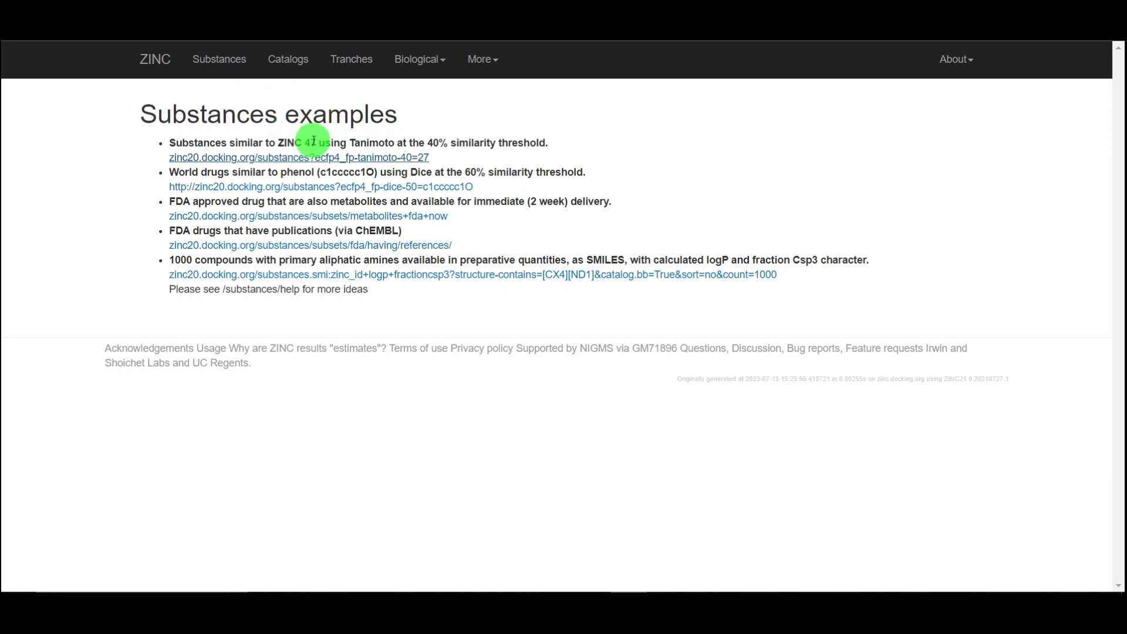
{"action": "left_click_drag", "start_coordinate": [317, 142], "coordinate": [278, 143]}
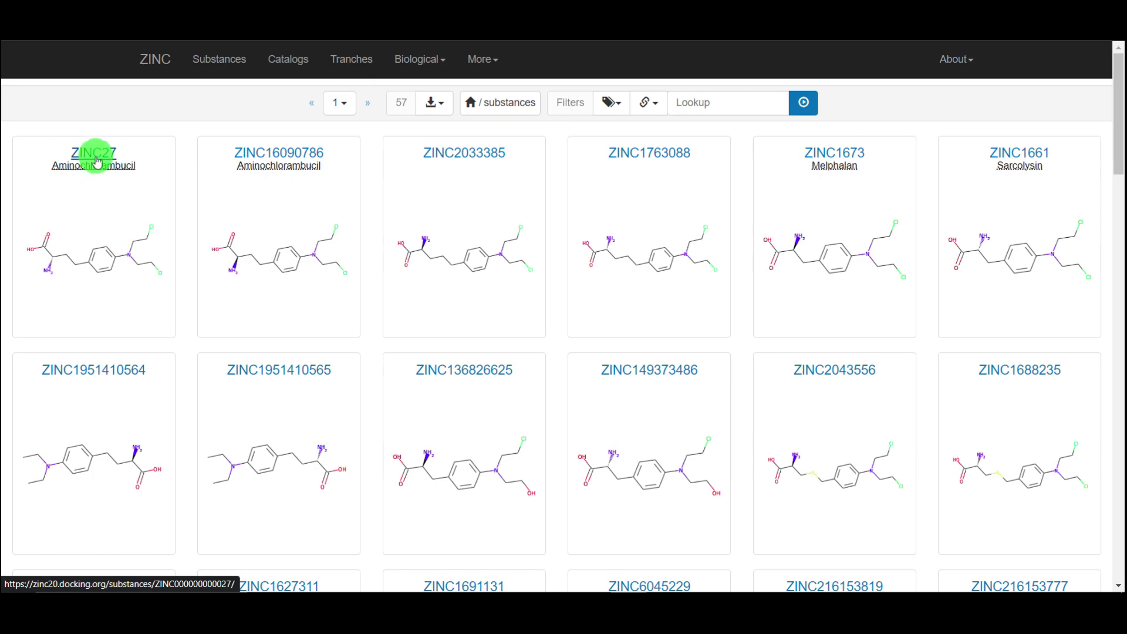
Review the full list of structures in the Tanimoto similarity example, then return to its first entries
{"action": "scroll", "coordinate": [718, 430], "scroll_direction": "down", "scroll_amount": 8}
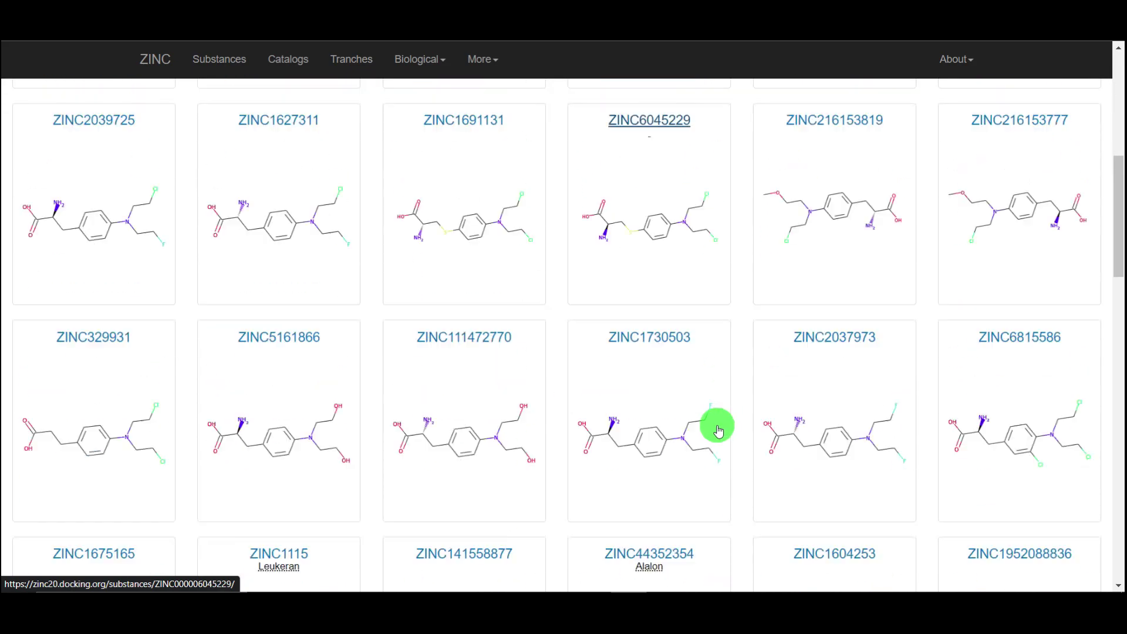
{"action": "scroll", "coordinate": [717, 430], "scroll_direction": "down", "scroll_amount": 17}
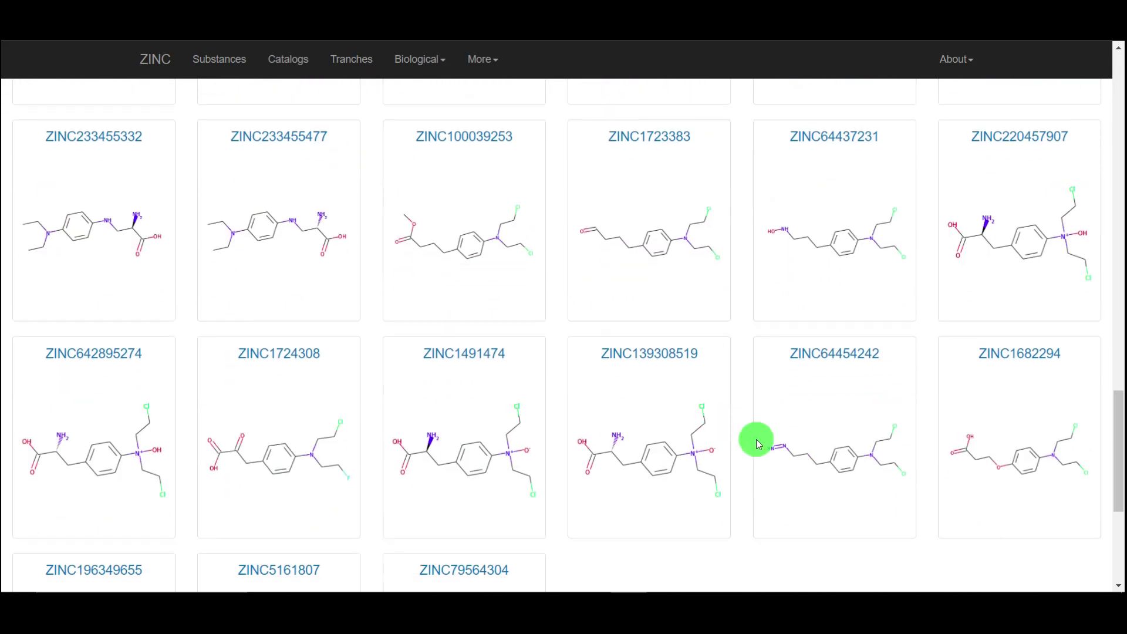
{"action": "scroll", "coordinate": [755, 440], "scroll_direction": "up", "scroll_amount": 6}
{"action": "left_click_drag", "start_coordinate": [1117, 417], "coordinate": [1113, 93]}
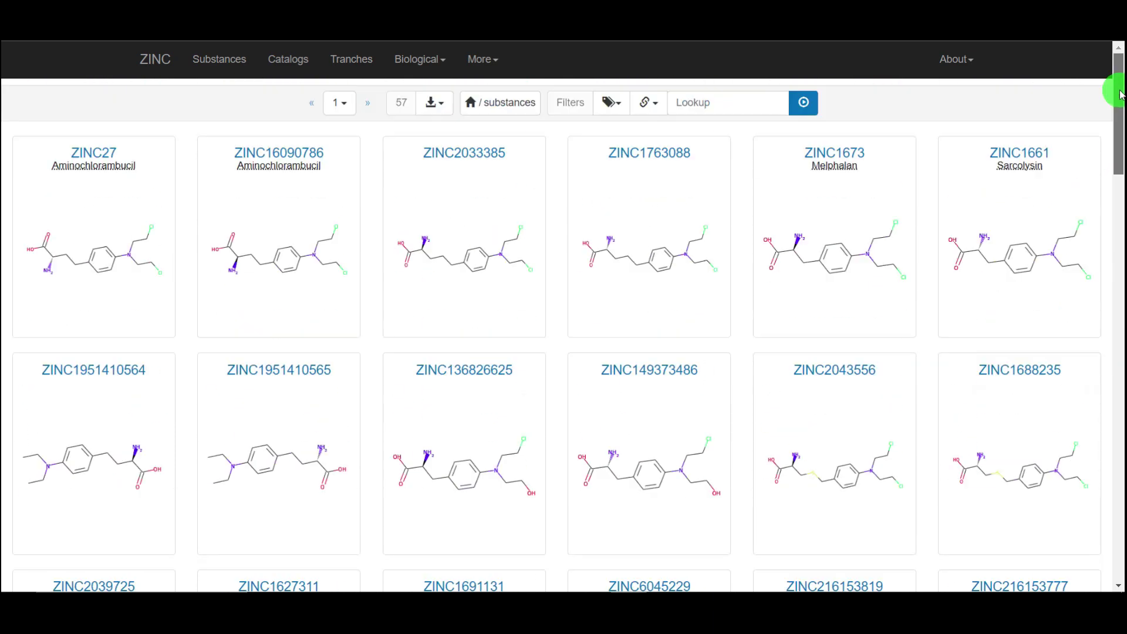
{"action": "left_click", "coordinate": [779, 212]}
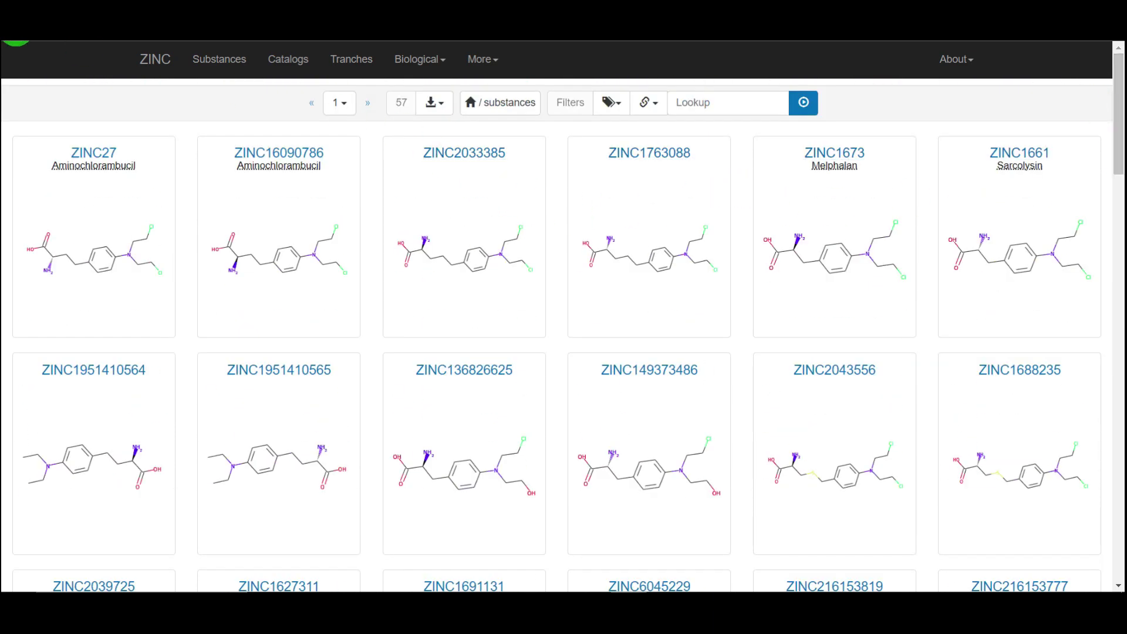
Return to the Substances page and search the substances for penicillin
{"action": "left_click", "coordinate": [19, 41]}
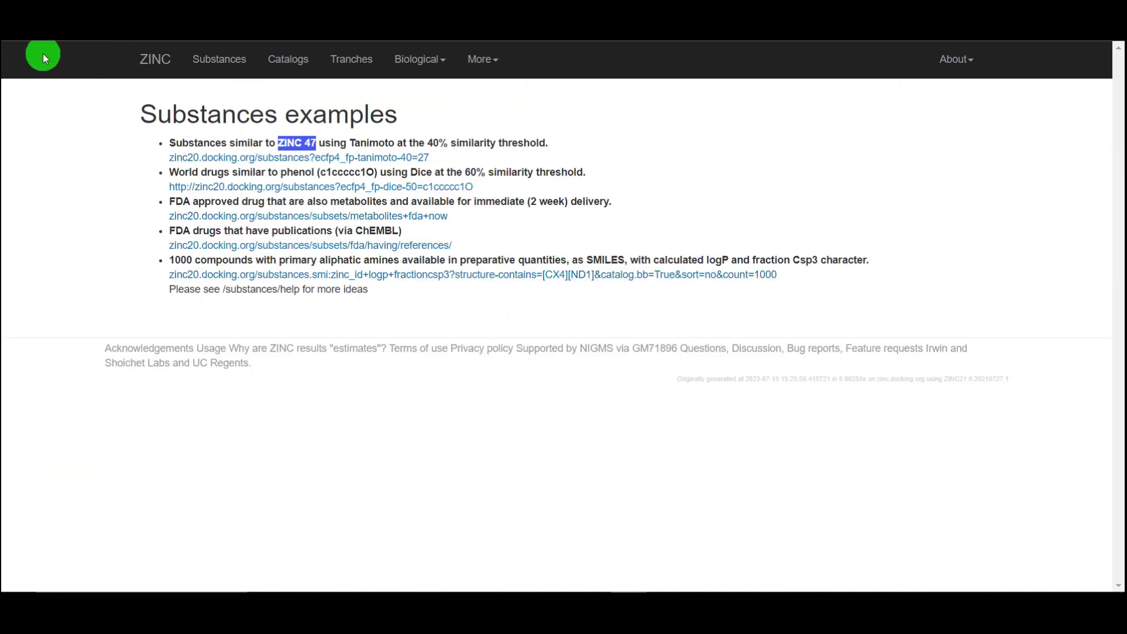
{"action": "left_click", "coordinate": [23, 41]}
{"action": "left_click", "coordinate": [670, 161]}
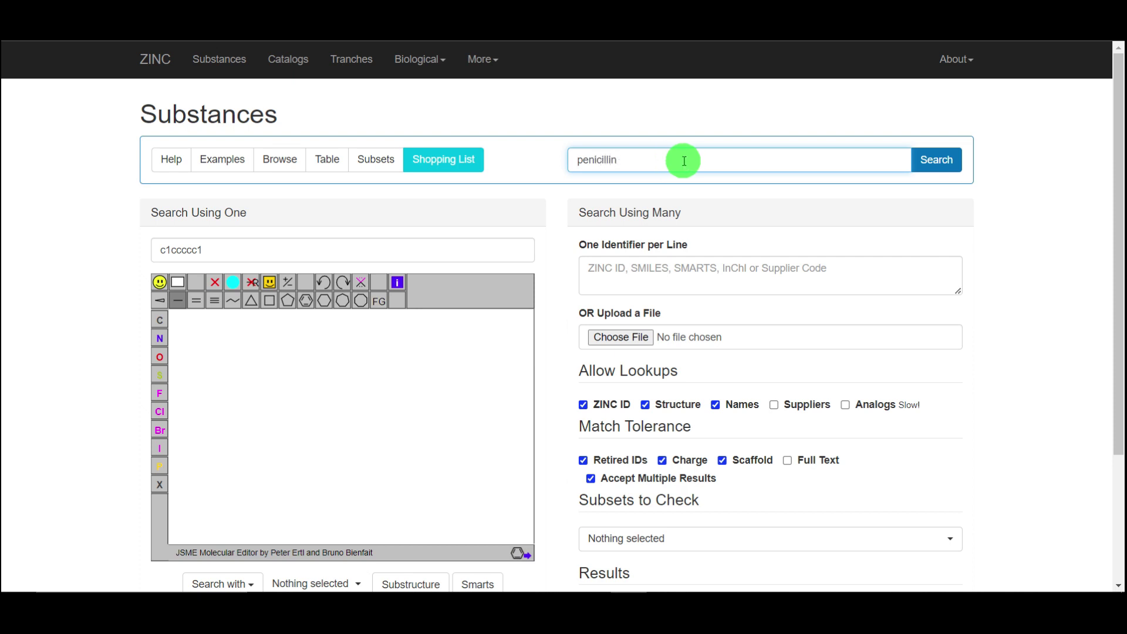
{"action": "left_click", "coordinate": [937, 162]}
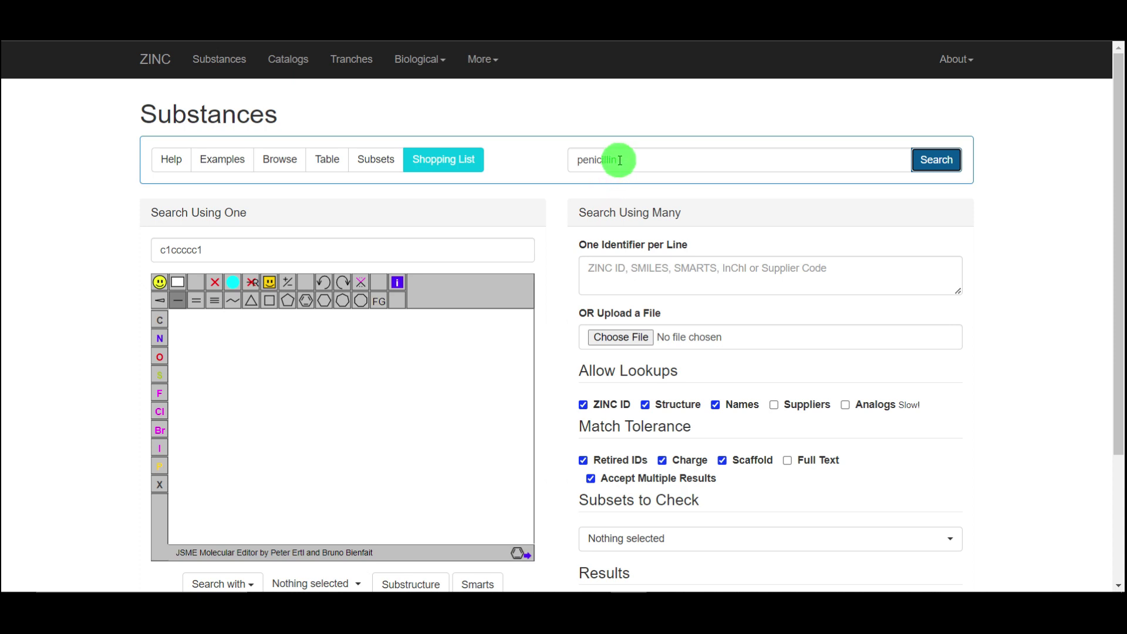
{"action": "key", "text": "Return"}
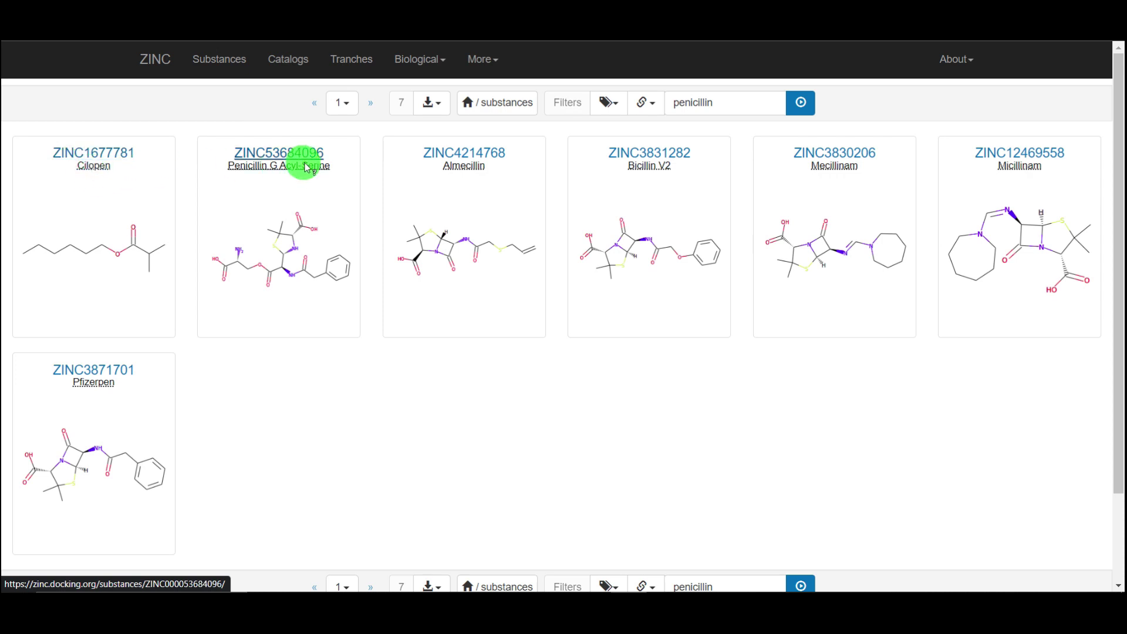
Review the penicillin search results and bring up the record of ZINC3830206 (Mecillinam)
{"action": "scroll", "coordinate": [484, 431], "scroll_direction": "down", "scroll_amount": 2}
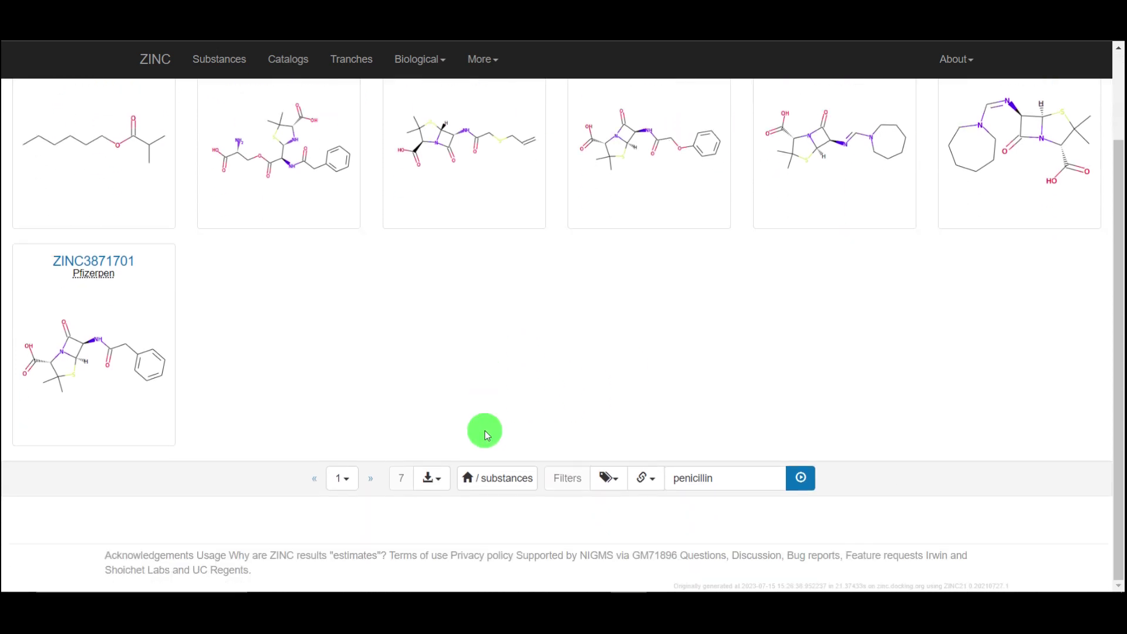
{"action": "scroll", "coordinate": [487, 435], "scroll_direction": "up", "scroll_amount": 2}
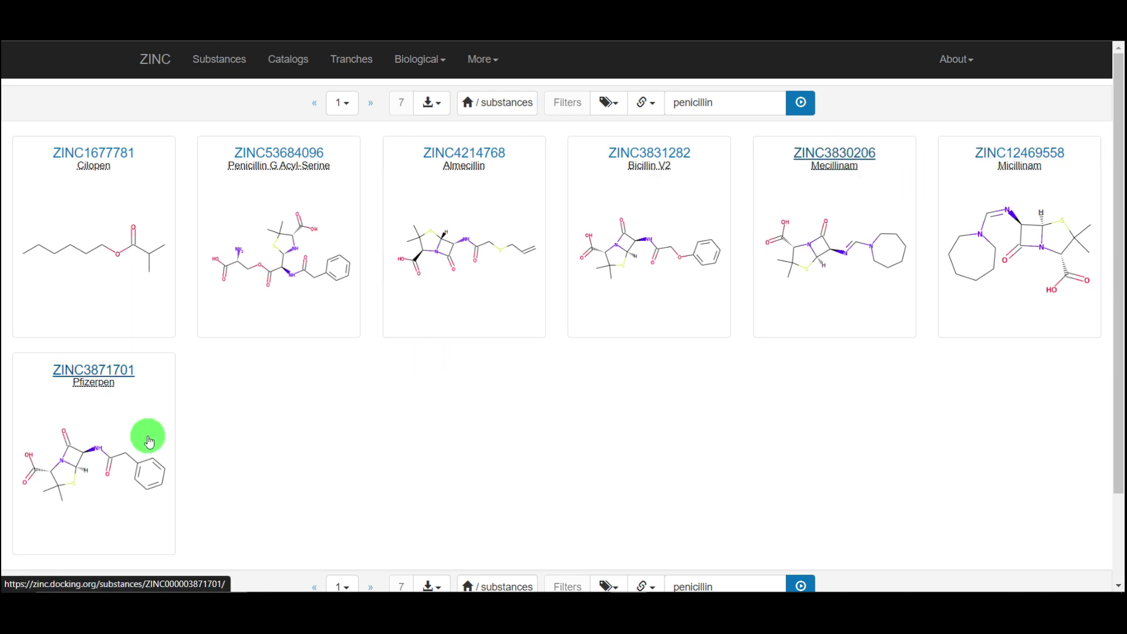
{"action": "key", "text": "alt+Right"}
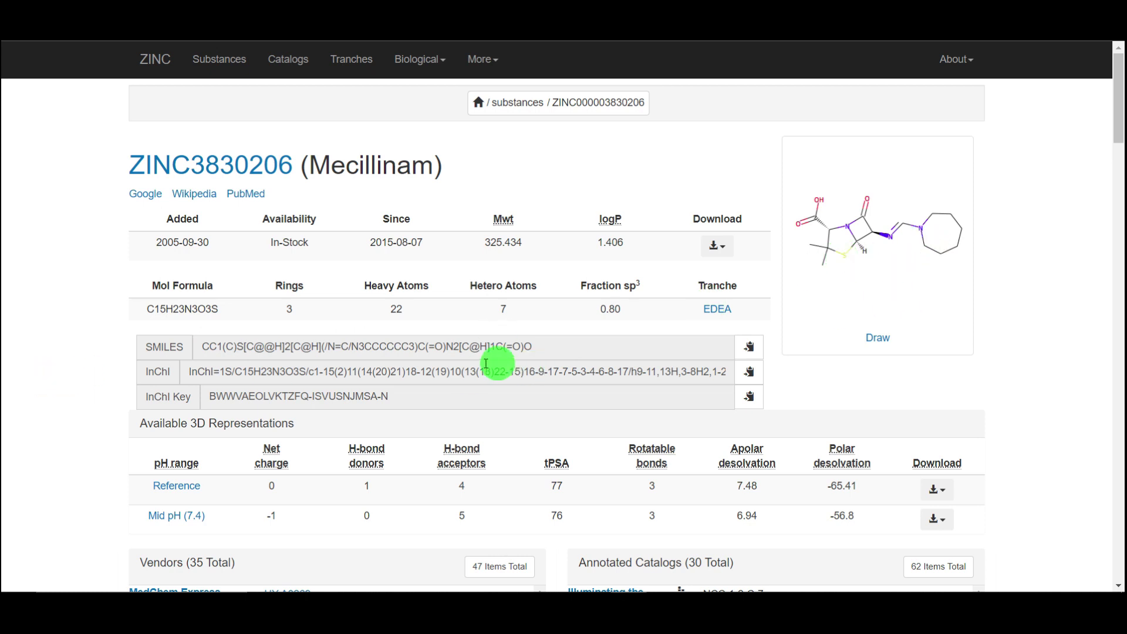
Examine Mecillinam's general properties, structure, SMILES and InChI identifiers, and available 3D representations
{"action": "scroll", "coordinate": [449, 359], "scroll_direction": "down", "scroll_amount": 2}
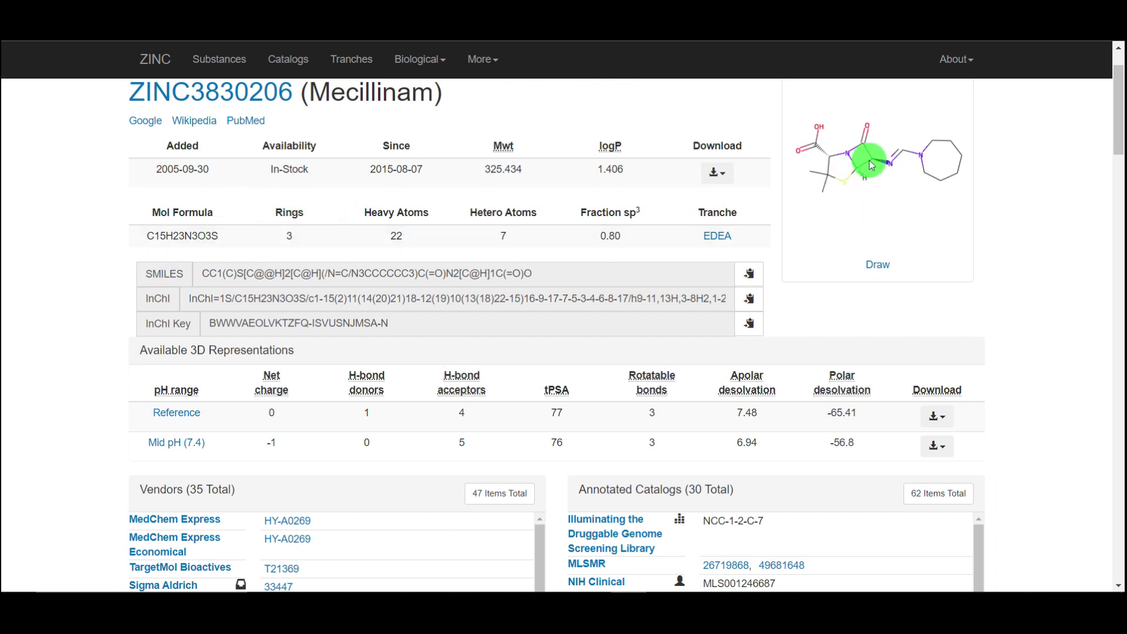
{"action": "scroll", "coordinate": [423, 222], "scroll_direction": "up", "scroll_amount": 2}
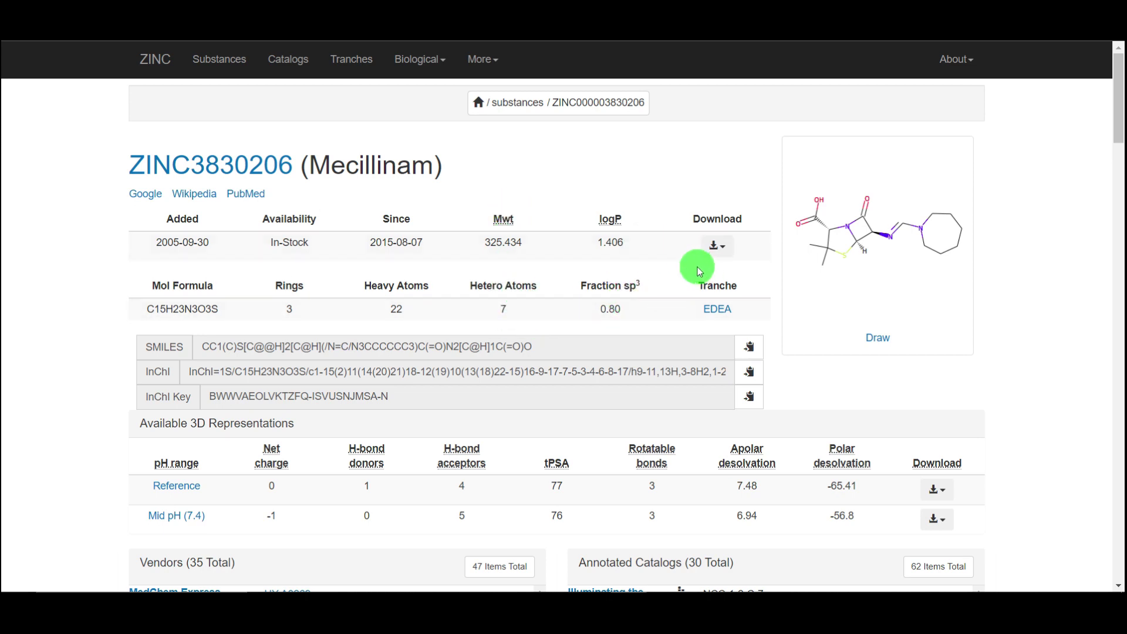
{"action": "scroll", "coordinate": [698, 259], "scroll_direction": "down", "scroll_amount": 3}
{"action": "scroll", "coordinate": [695, 247], "scroll_direction": "up", "scroll_amount": 2}
{"action": "scroll", "coordinate": [587, 270], "scroll_direction": "down", "scroll_amount": 3}
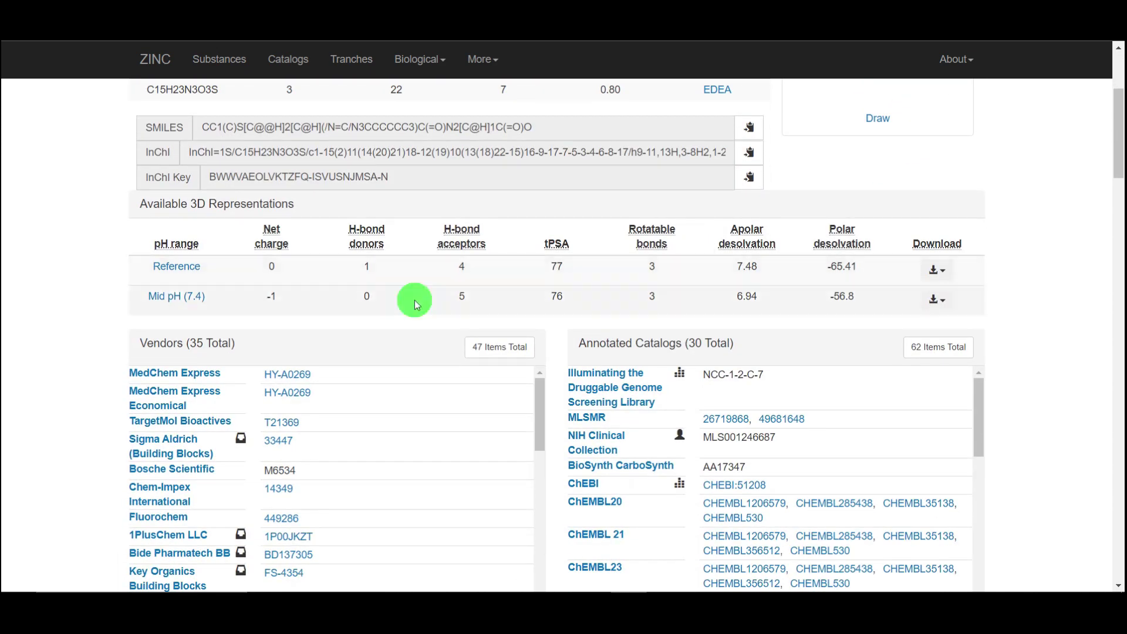
Examine Mecillinam's vendors, annotated catalogs, ChEMBL activities, SEA predictions and interesting analogs
{"action": "scroll", "coordinate": [264, 340], "scroll_direction": "down", "scroll_amount": 2}
{"action": "scroll", "coordinate": [259, 347], "scroll_direction": "down", "scroll_amount": 3}
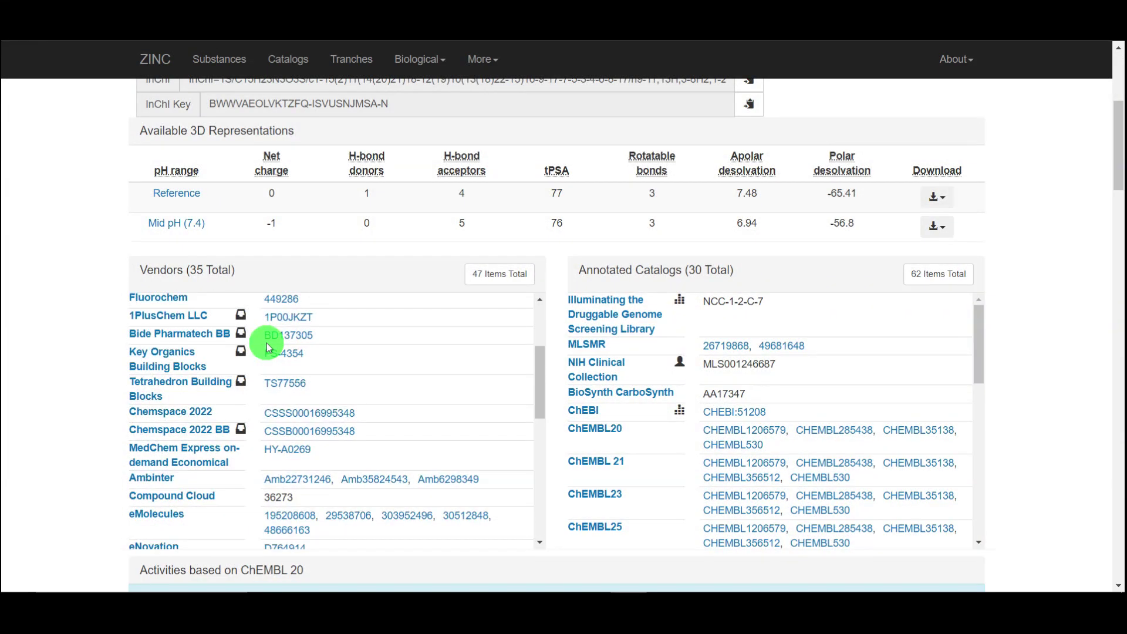
{"action": "scroll", "coordinate": [267, 346], "scroll_direction": "down", "scroll_amount": 8}
{"action": "scroll", "coordinate": [658, 434], "scroll_direction": "down", "scroll_amount": 8}
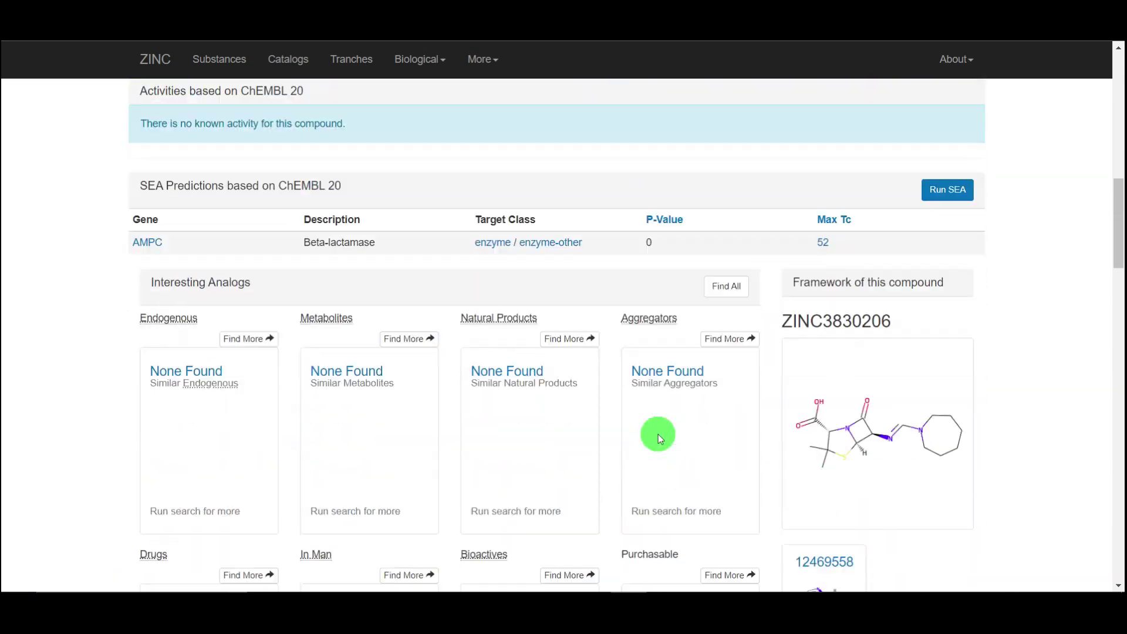
{"action": "scroll", "coordinate": [693, 379], "scroll_direction": "down", "scroll_amount": 4}
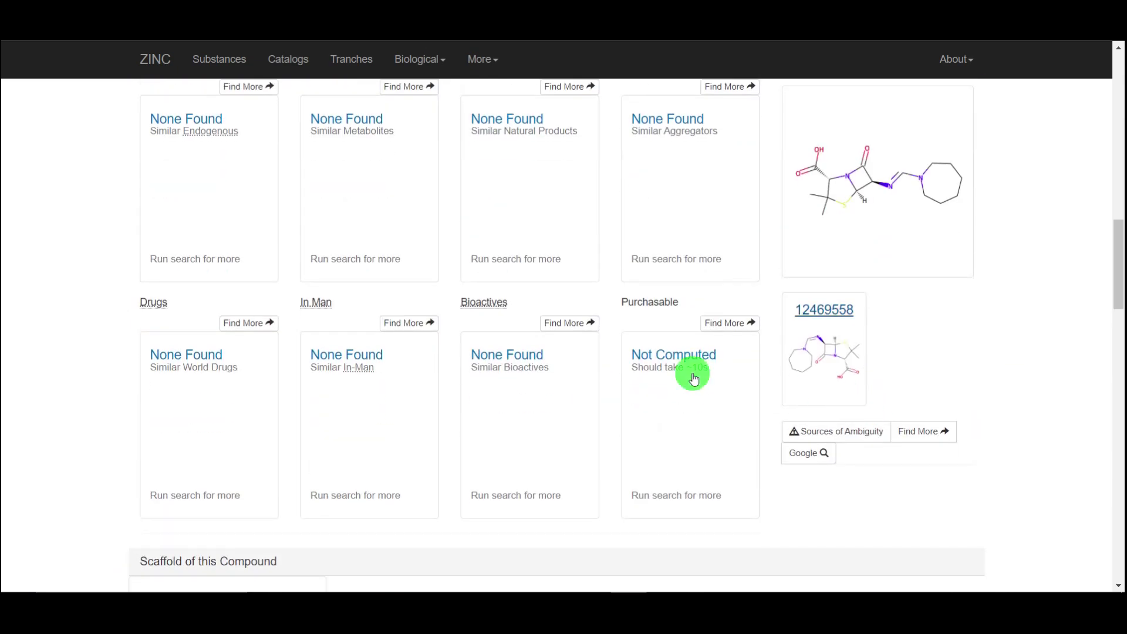
Highlight the ZINC ID in the compound's framework section and review the neighbouring sections
{"action": "scroll", "coordinate": [857, 376], "scroll_direction": "up", "scroll_amount": 4}
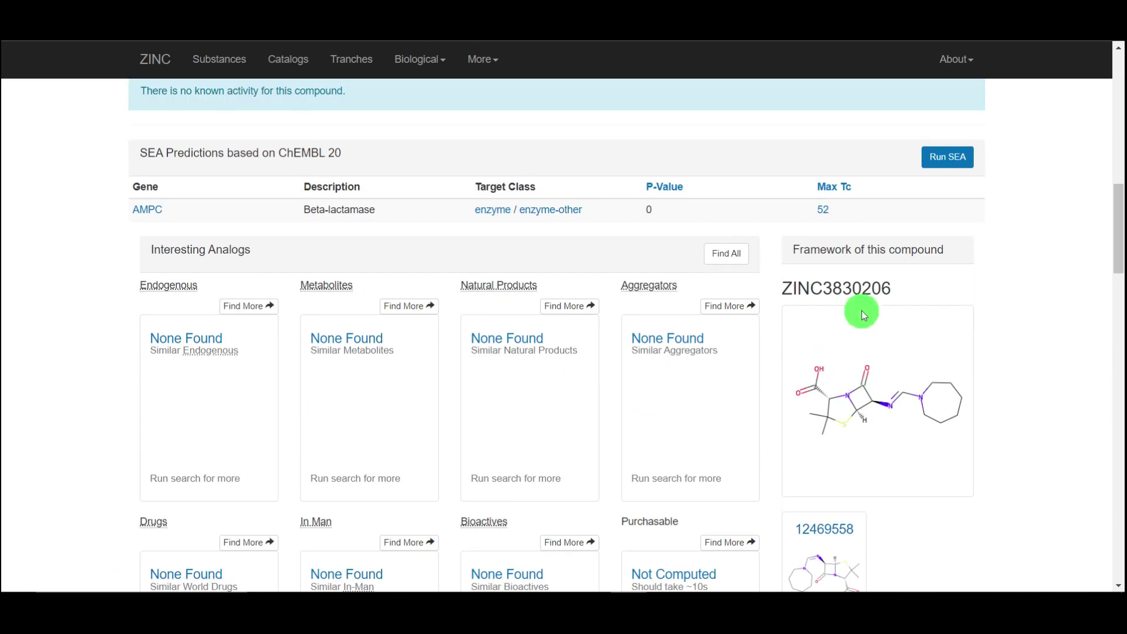
{"action": "left_click_drag", "start_coordinate": [906, 290], "coordinate": [781, 289]}
{"action": "left_click", "coordinate": [931, 290]}
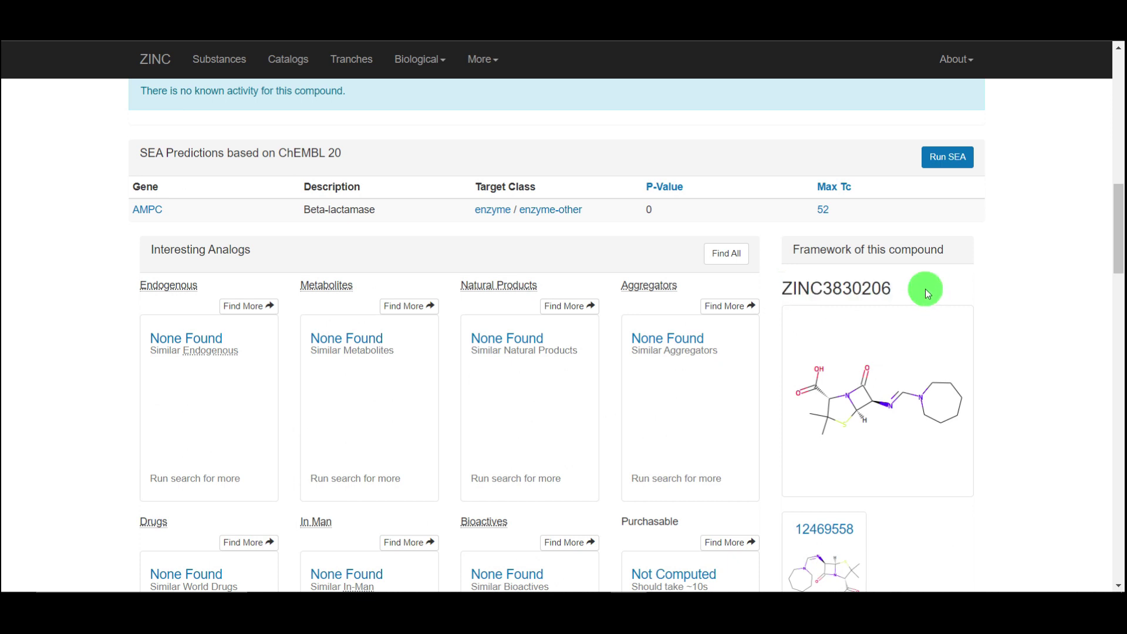
{"action": "double_click", "coordinate": [787, 293]}
{"action": "scroll", "coordinate": [863, 375], "scroll_direction": "up", "scroll_amount": 10}
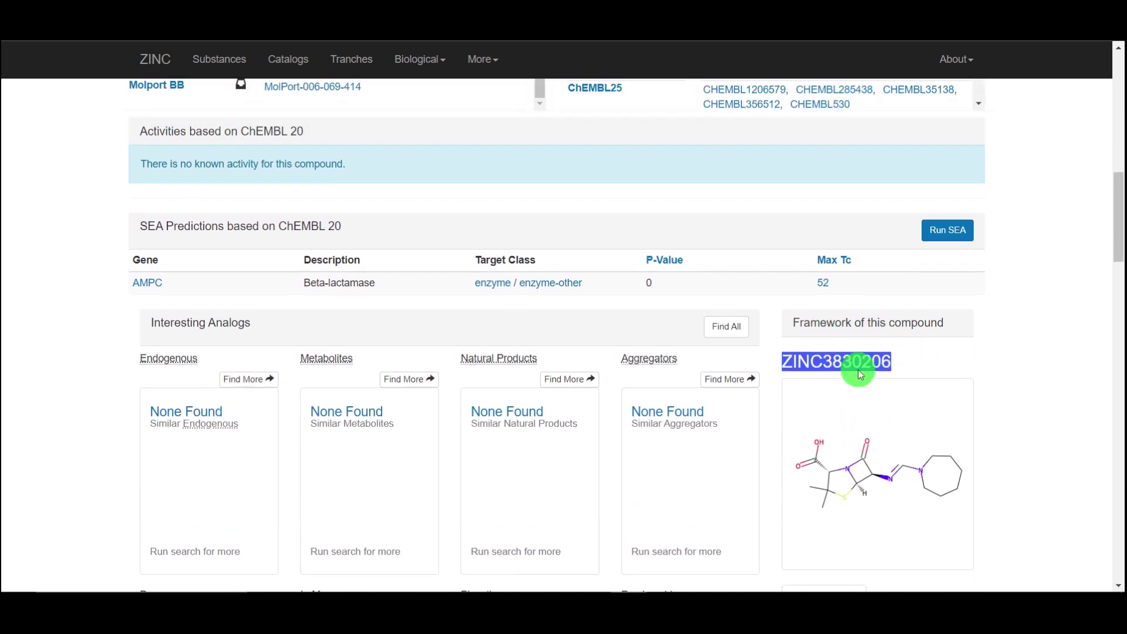
{"action": "scroll", "coordinate": [862, 375], "scroll_direction": "down", "scroll_amount": 3}
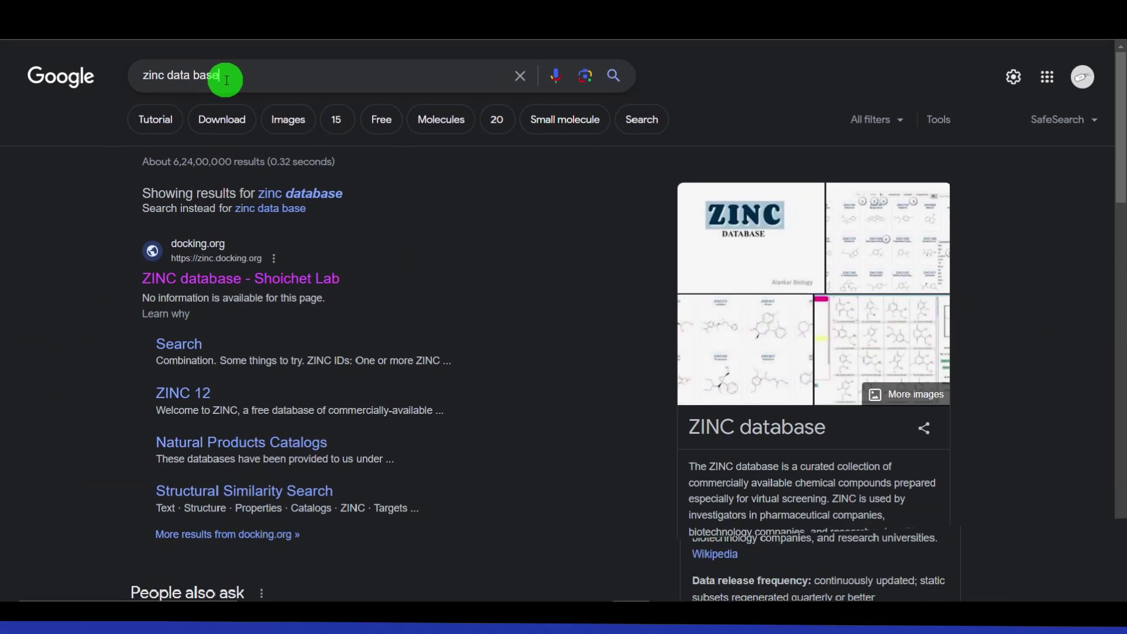
Switch to the Google results, search for "zinc data 15" and open the ZINC15 - Shoichet Lab website
{"action": "left_click_drag", "start_coordinate": [222, 79], "coordinate": [197, 75]}
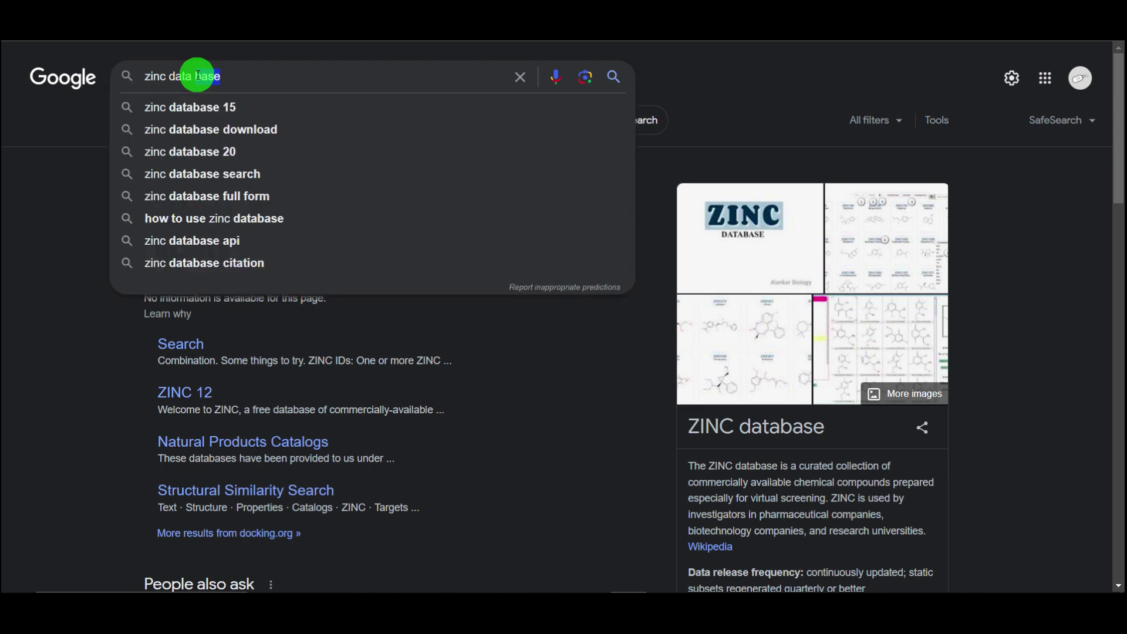
{"action": "key", "text": "BackSpace"}
{"action": "type", "text": "15"}
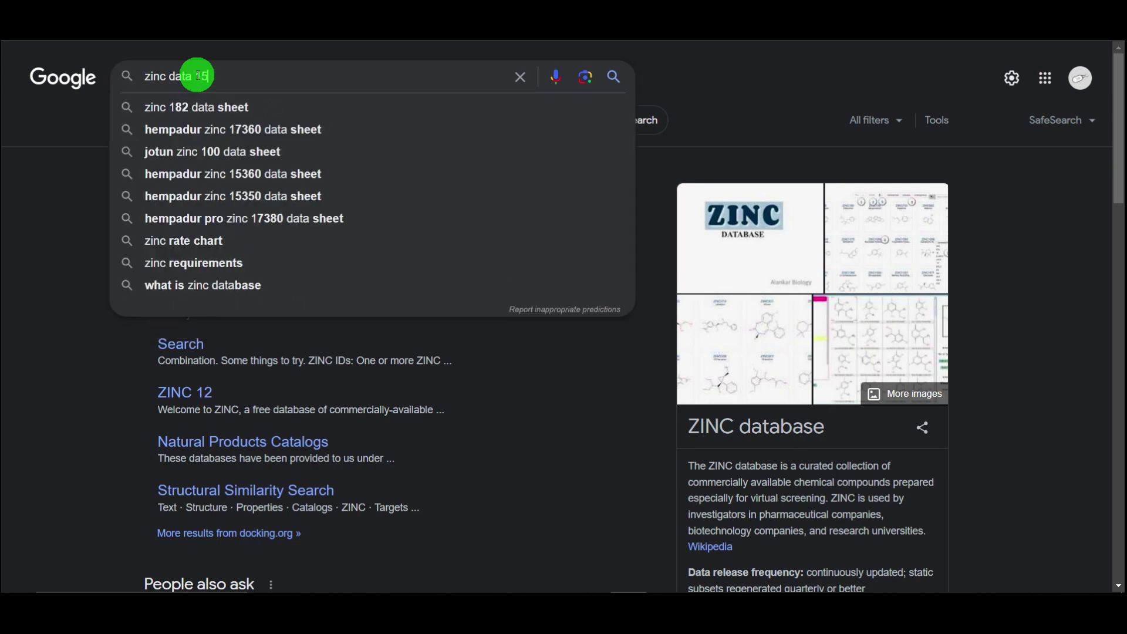
{"action": "key", "text": "Return"}
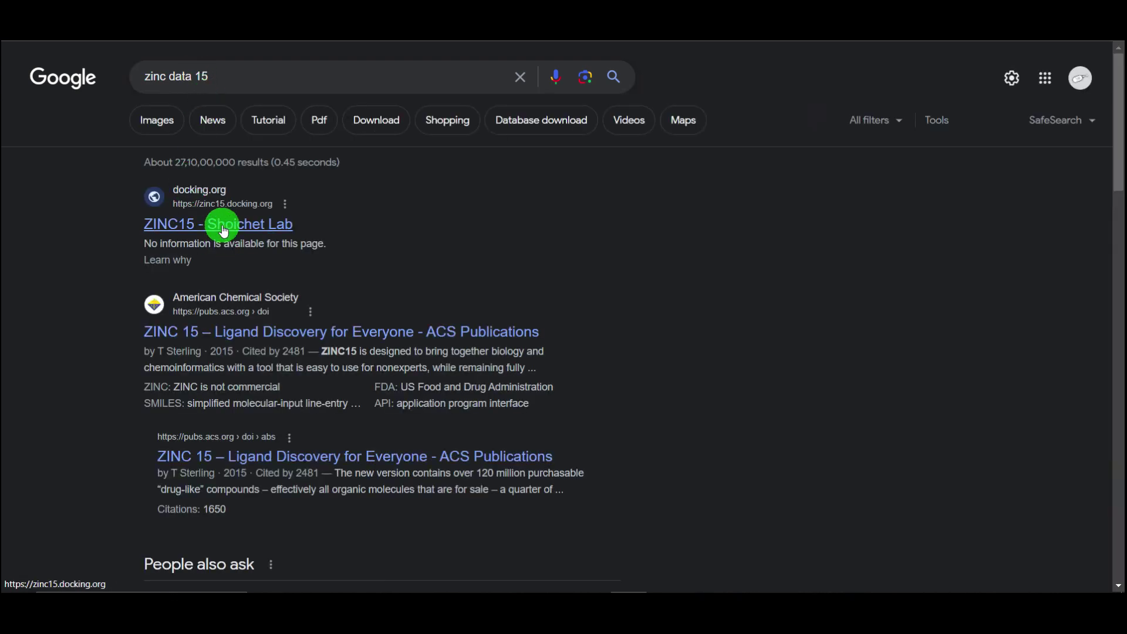
{"action": "left_click", "coordinate": [224, 230]}
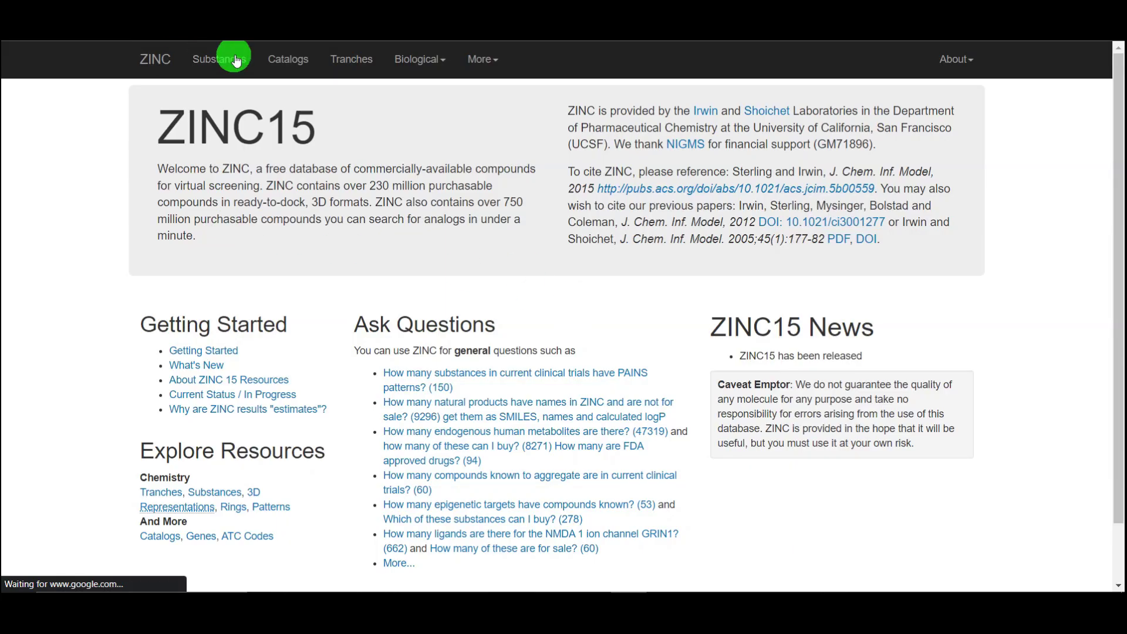
{"action": "left_click", "coordinate": [174, 56]}
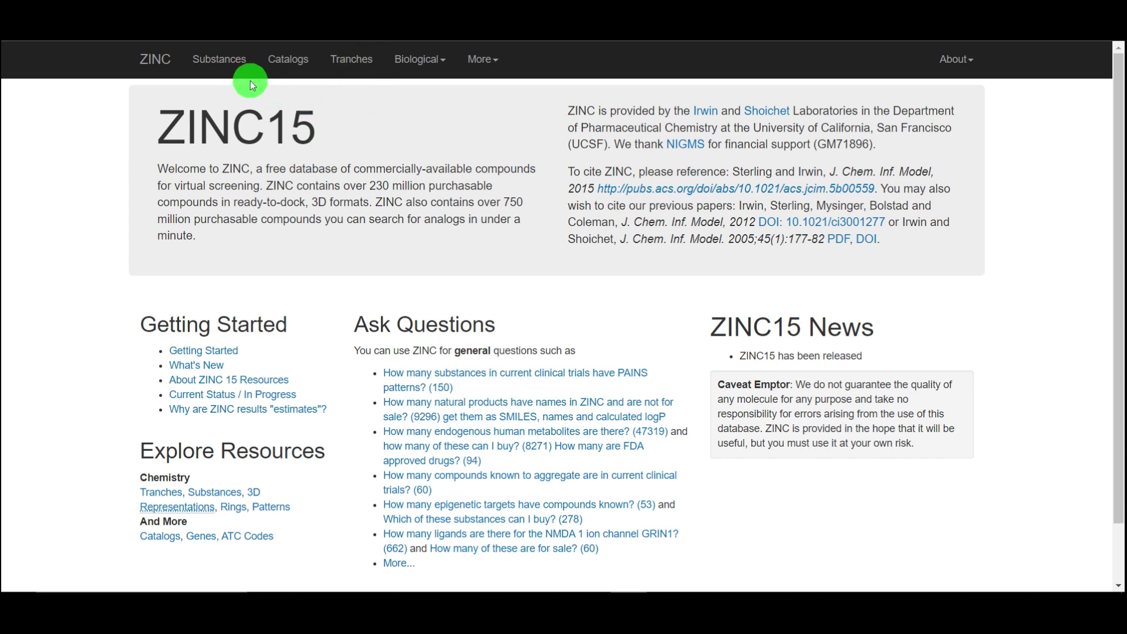
Go back to Google, search for "zinc 20 database" and open the ZINC20 - Shoichet Lab website
{"action": "left_click", "coordinate": [14, 41]}
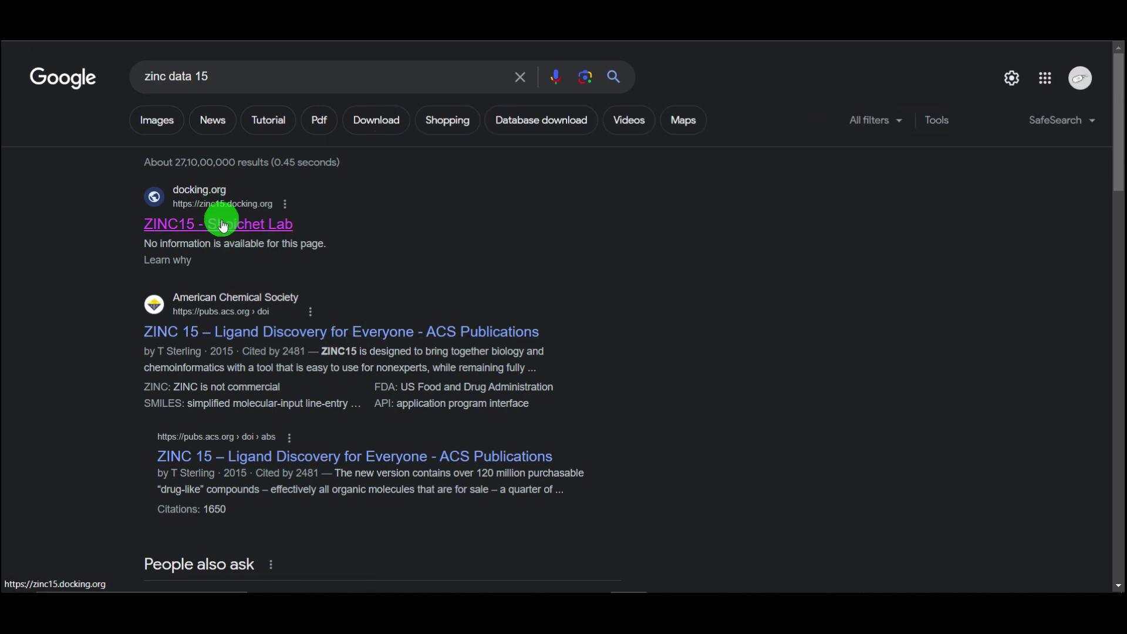
{"action": "left_click", "coordinate": [194, 76]}
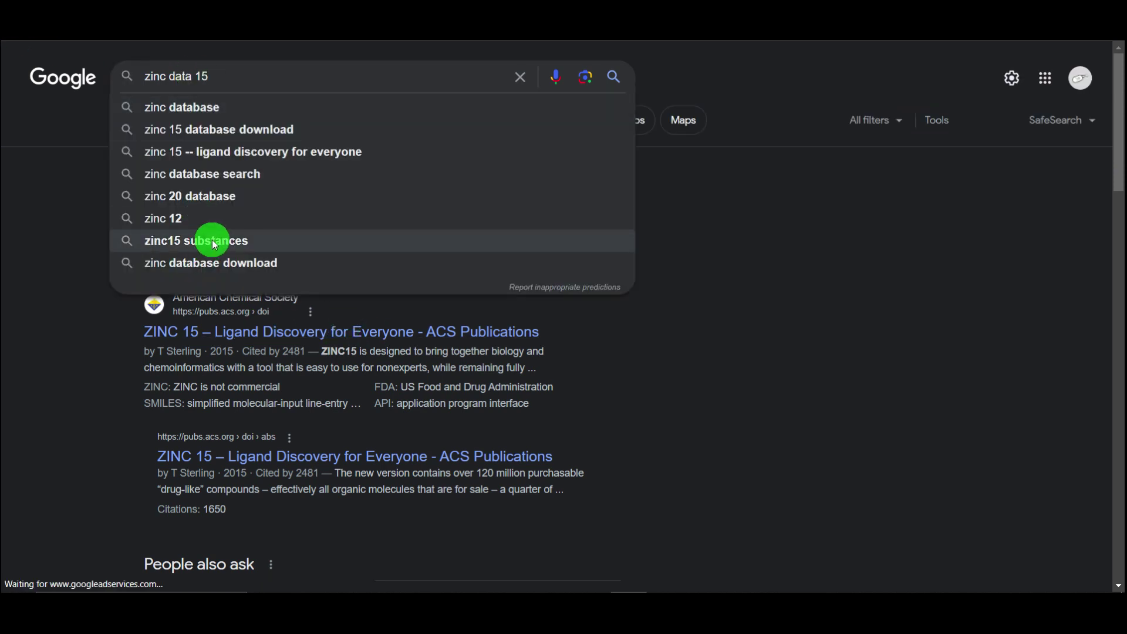
{"action": "key", "text": "BackSpace"}
{"action": "key", "text": "BackSpace"}
{"action": "key", "text": "BackSpace"}
{"action": "key", "text": "BackSpace"}
{"action": "type", "text": "20"}
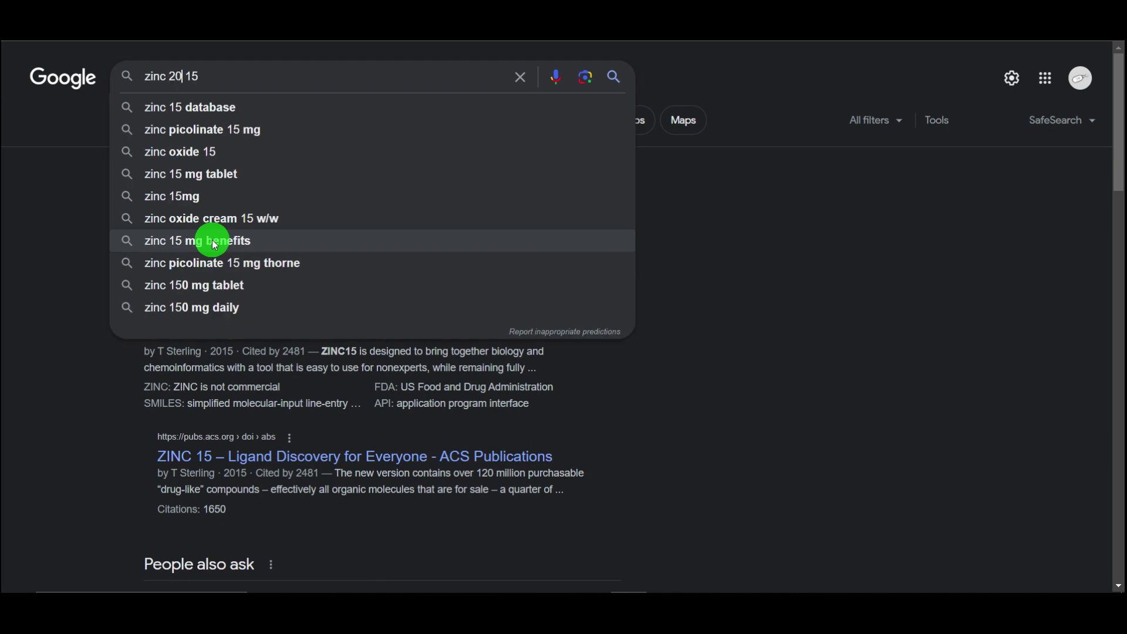
{"action": "key", "text": "Return"}
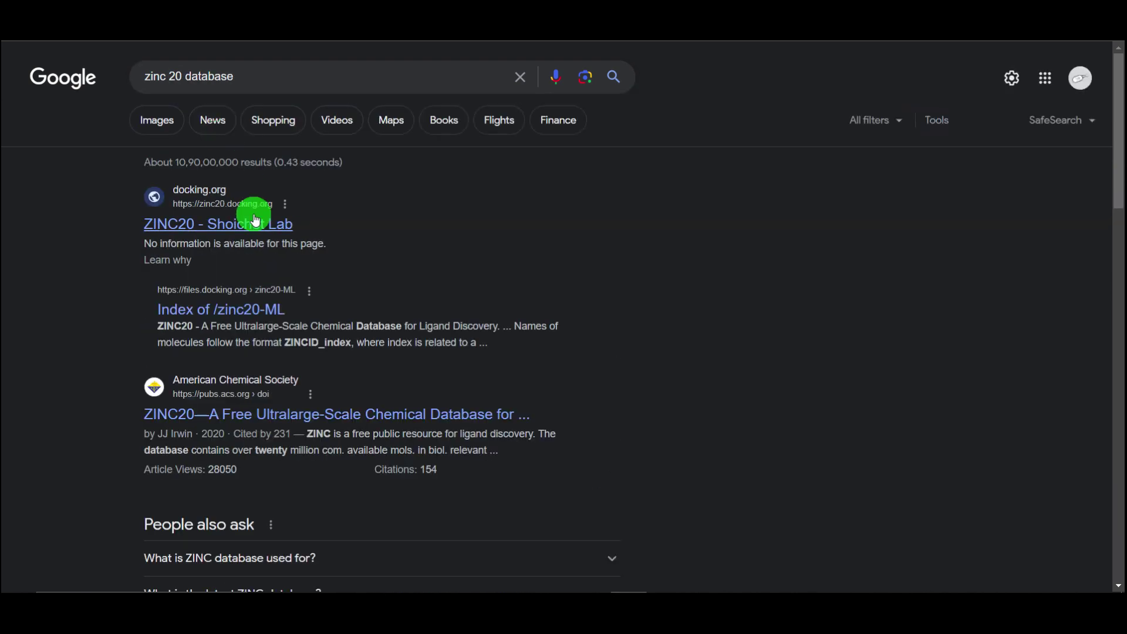
{"action": "left_click", "coordinate": [229, 224]}
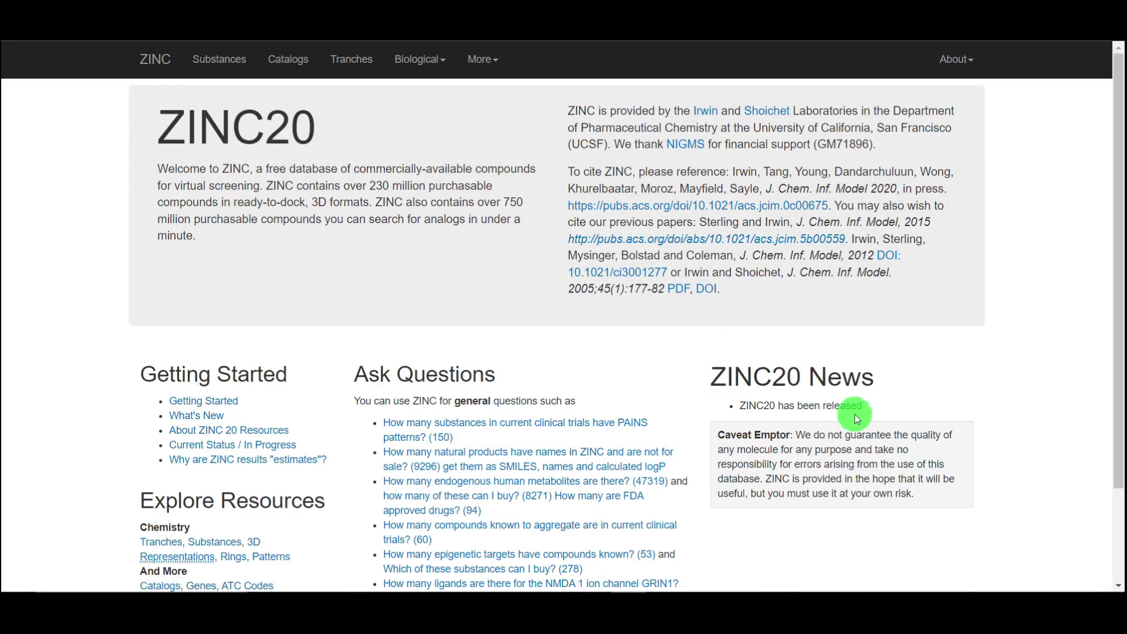
Open the Catalogs page, view its catalog examples and return to the Catalogs page
{"action": "left_click", "coordinate": [288, 59]}
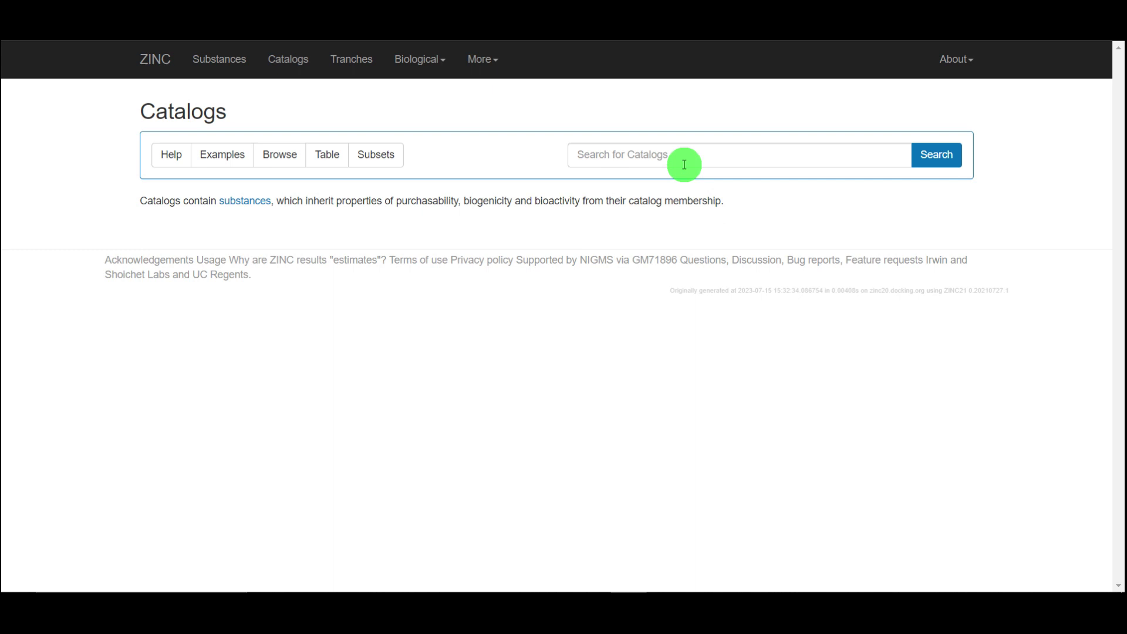
{"action": "left_click", "coordinate": [683, 163]}
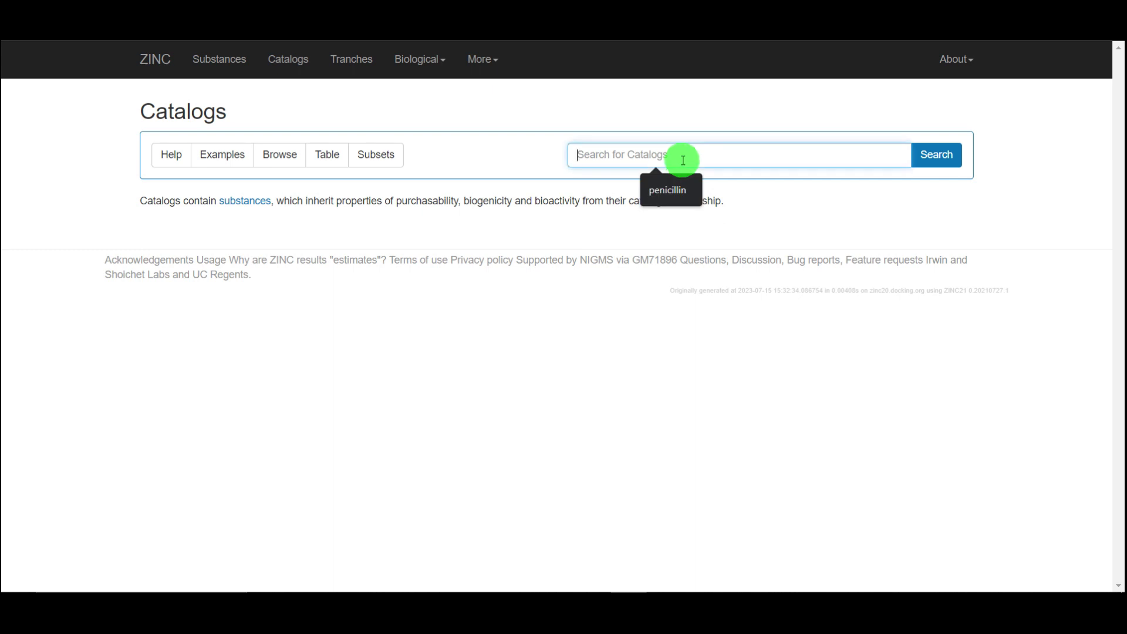
{"action": "left_click", "coordinate": [222, 155]}
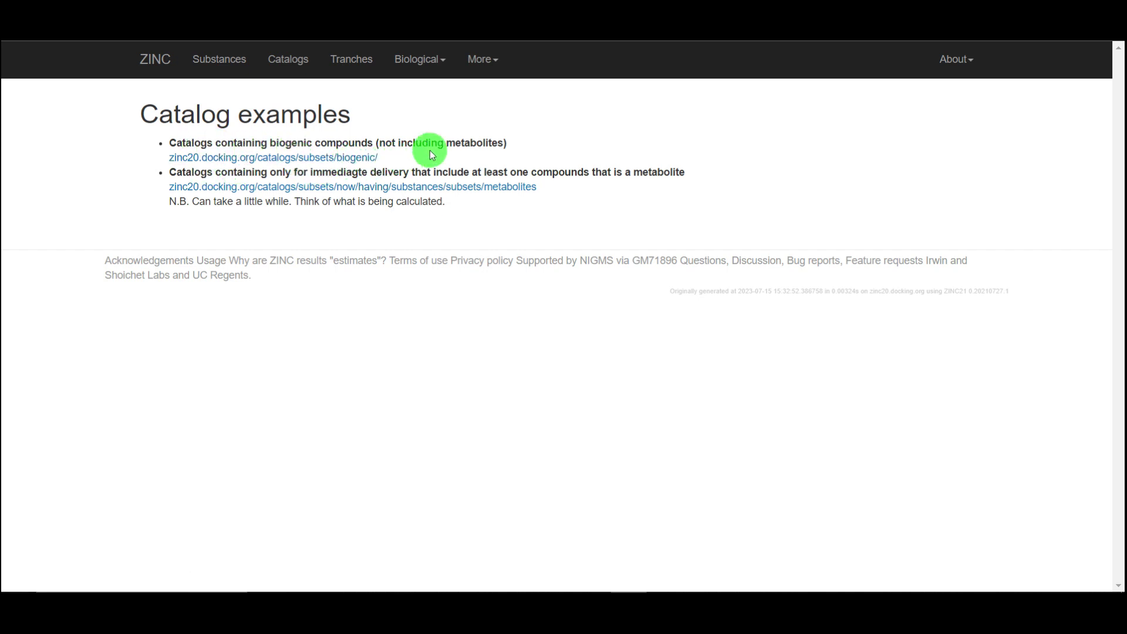
{"action": "key", "text": "alt+Left"}
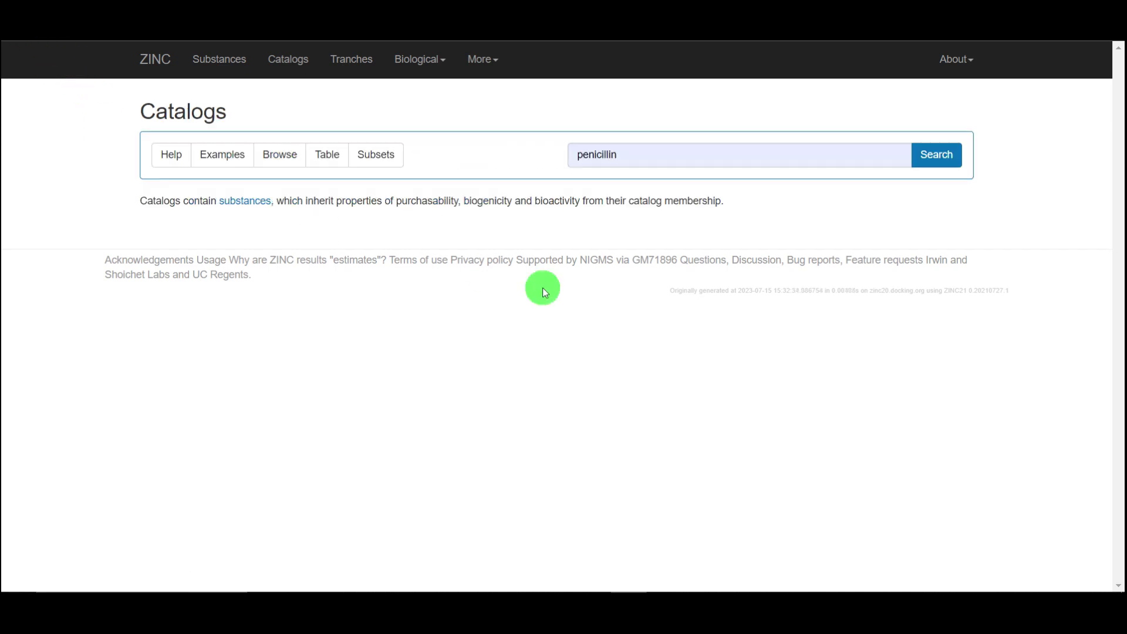
Clear the text from the catalog search, reload the Catalogs page and open the Tranches table
{"action": "left_click", "coordinate": [628, 160]}
{"action": "key", "text": "BackSpace"}
{"action": "key", "text": "BackSpace"}
{"action": "key", "text": "BackSpace"}
{"action": "key", "text": "BackSpace"}
{"action": "key", "text": "BackSpace"}
{"action": "key", "text": "BackSpace"}
{"action": "key", "text": "BackSpace"}
{"action": "key", "text": "BackSpace"}
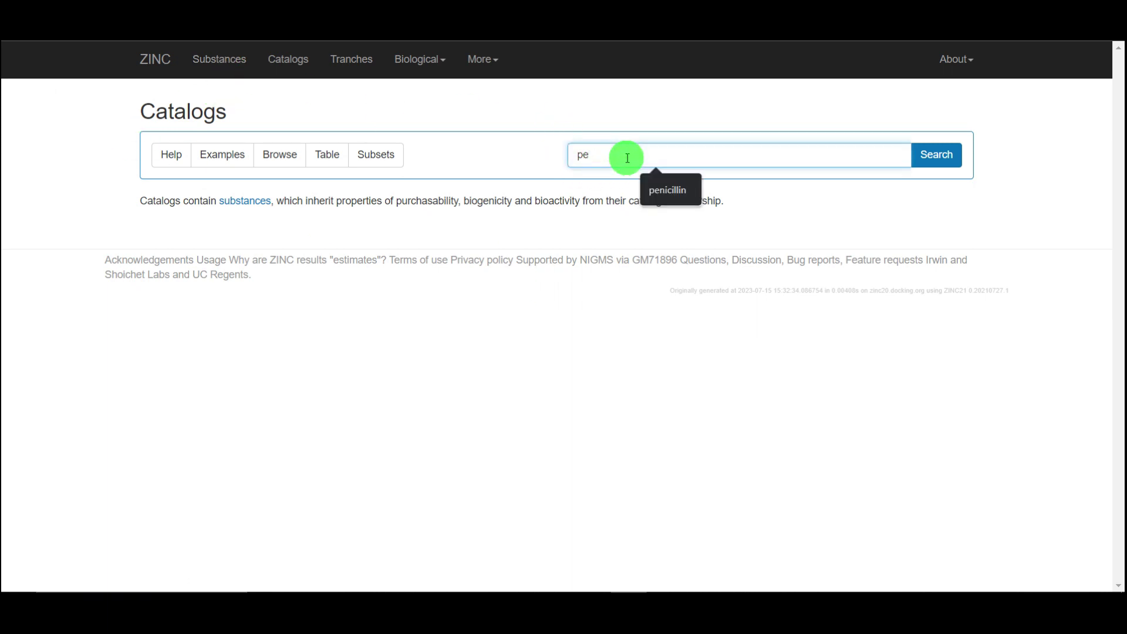
{"action": "key", "text": "BackSpace"}
{"action": "key", "text": "BackSpace"}
{"action": "left_click", "coordinate": [293, 67]}
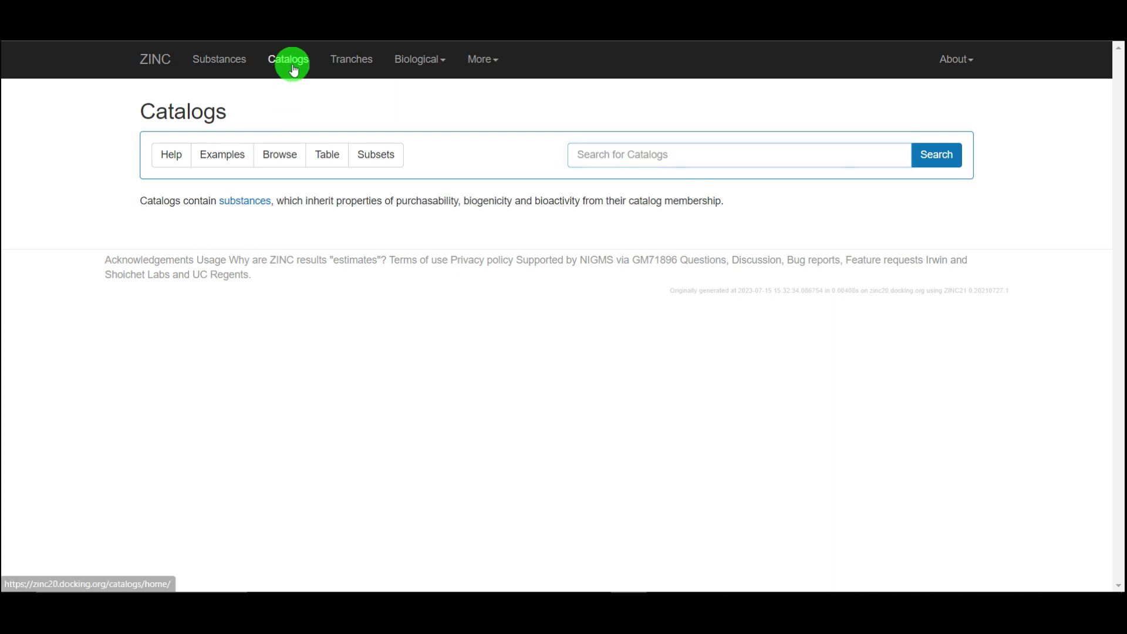
{"action": "left_click", "coordinate": [364, 69]}
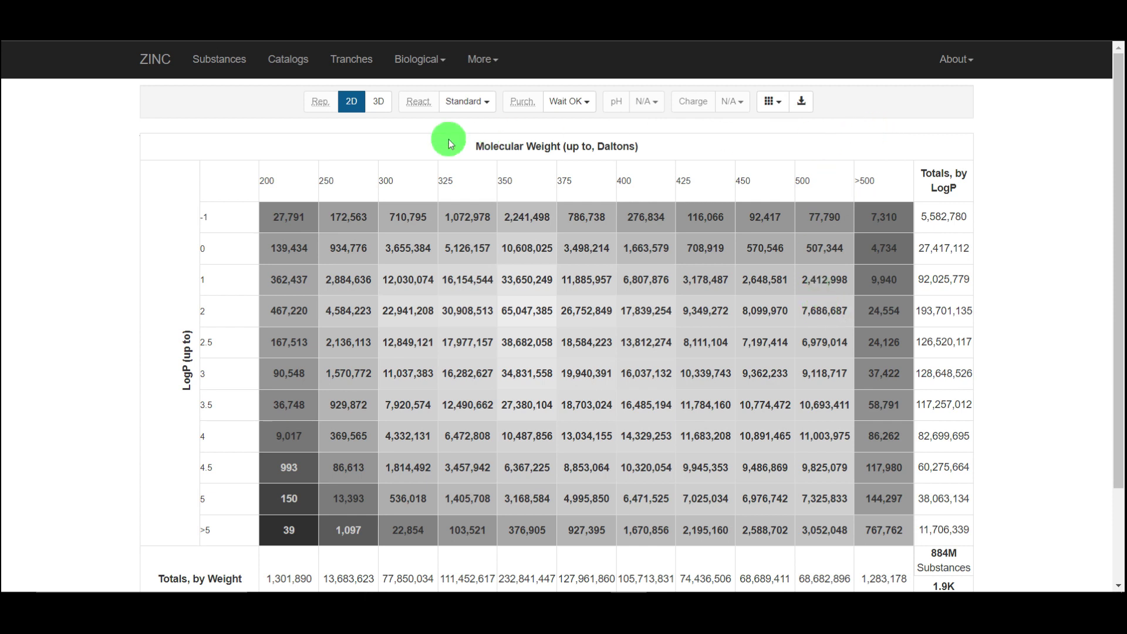
Search the Major Target Classes for "GPCR" and return to the search page
{"action": "left_click", "coordinate": [416, 66]}
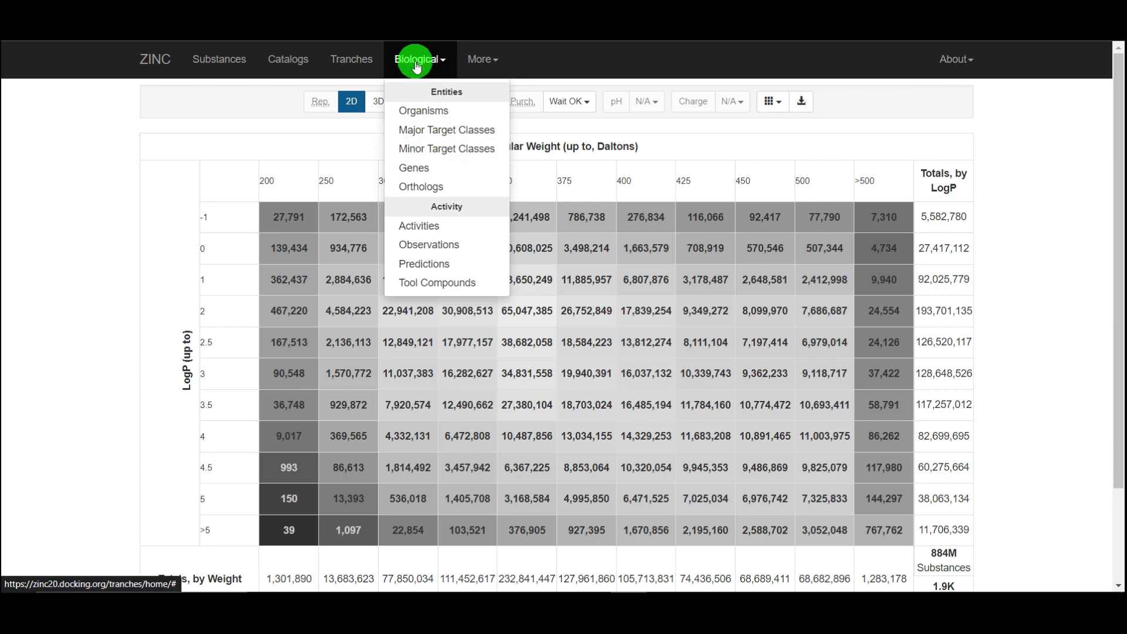
{"action": "left_click", "coordinate": [425, 135]}
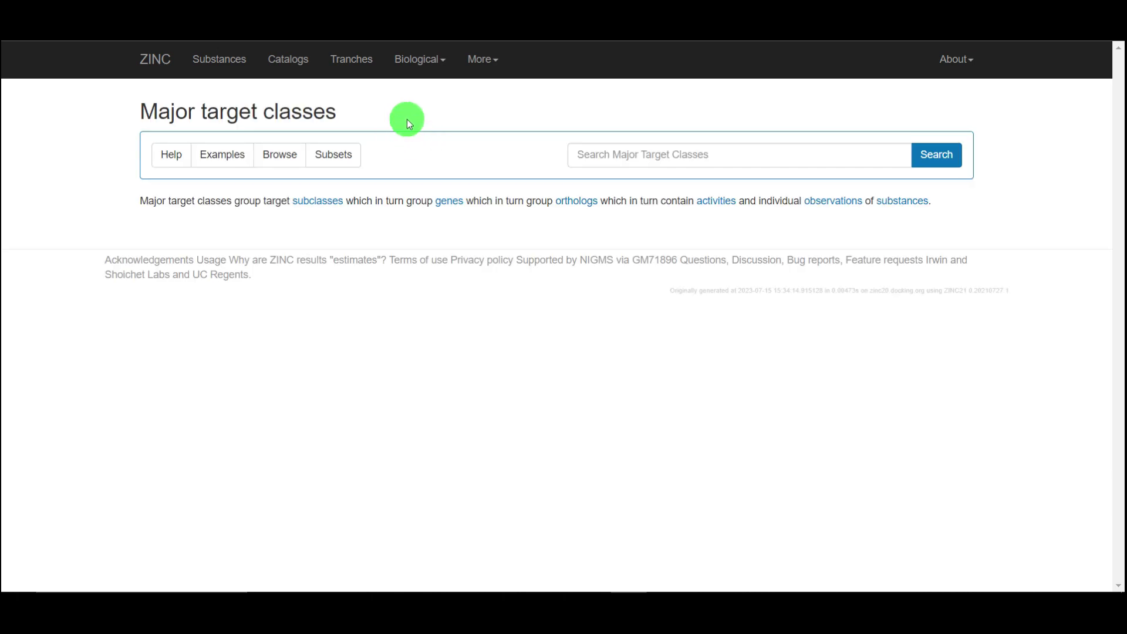
{"action": "left_click", "coordinate": [623, 157]}
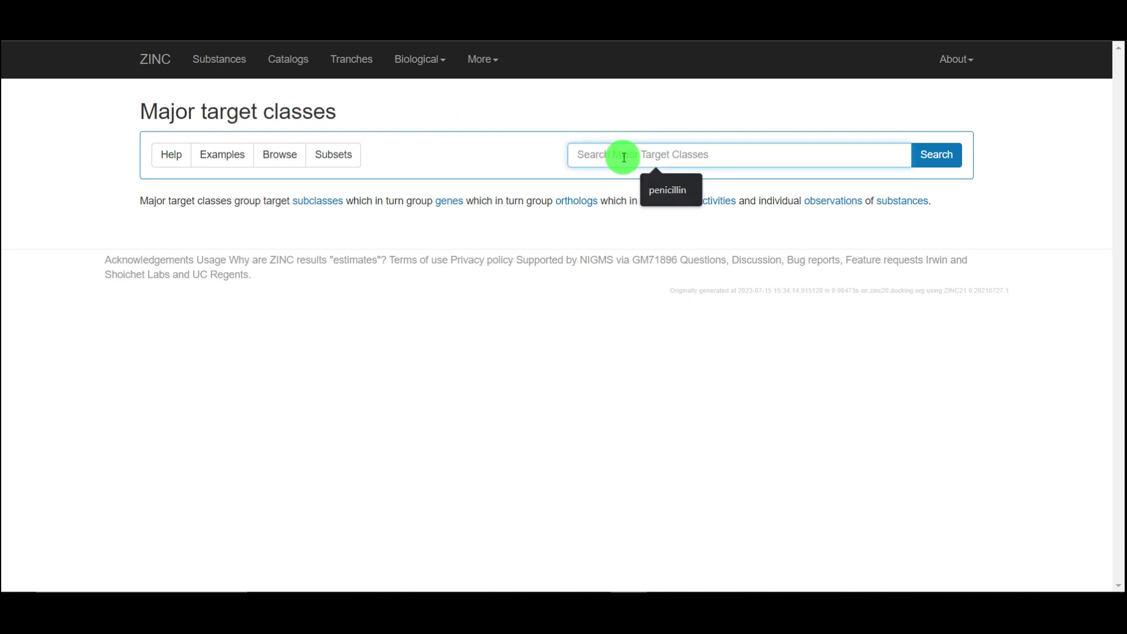
{"action": "type", "text": "GPCR"}
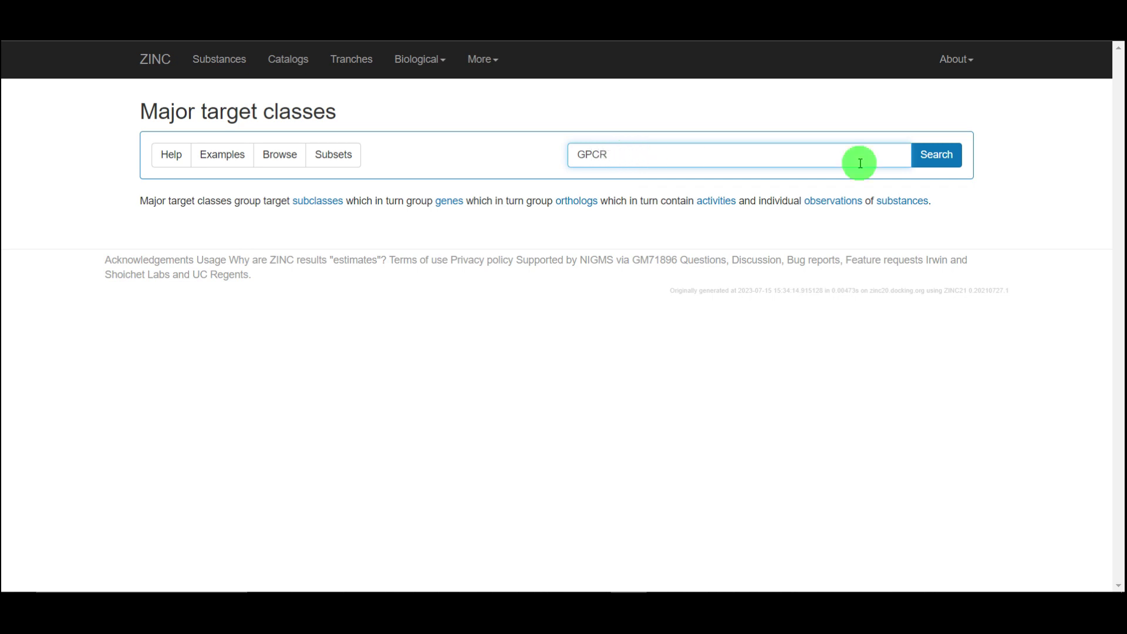
{"action": "left_click", "coordinate": [930, 164]}
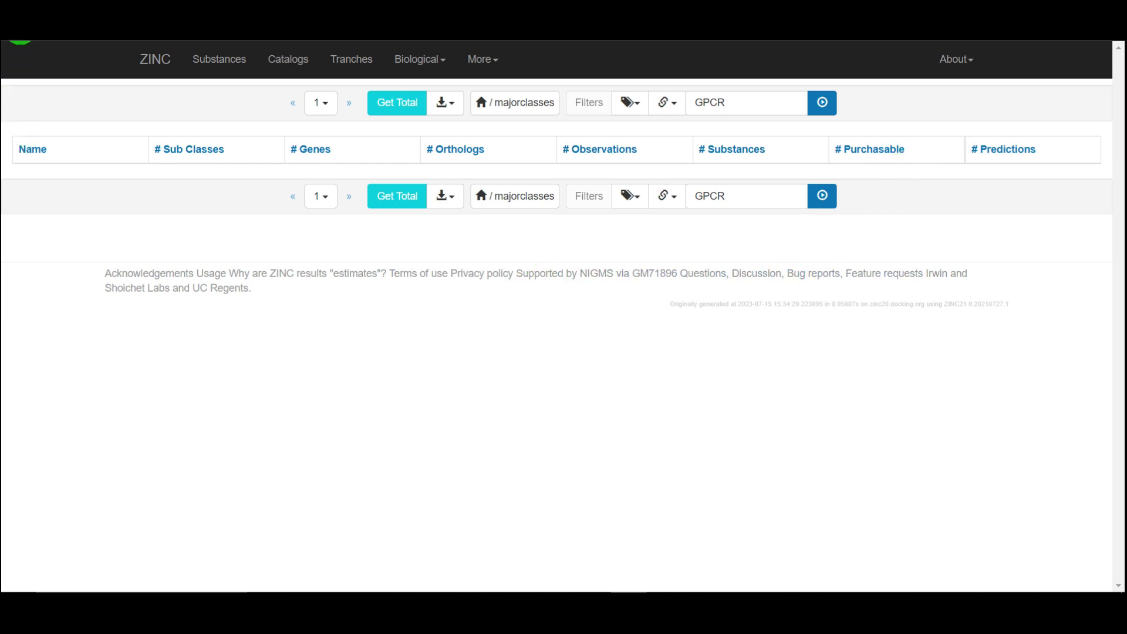
{"action": "left_click", "coordinate": [20, 27]}
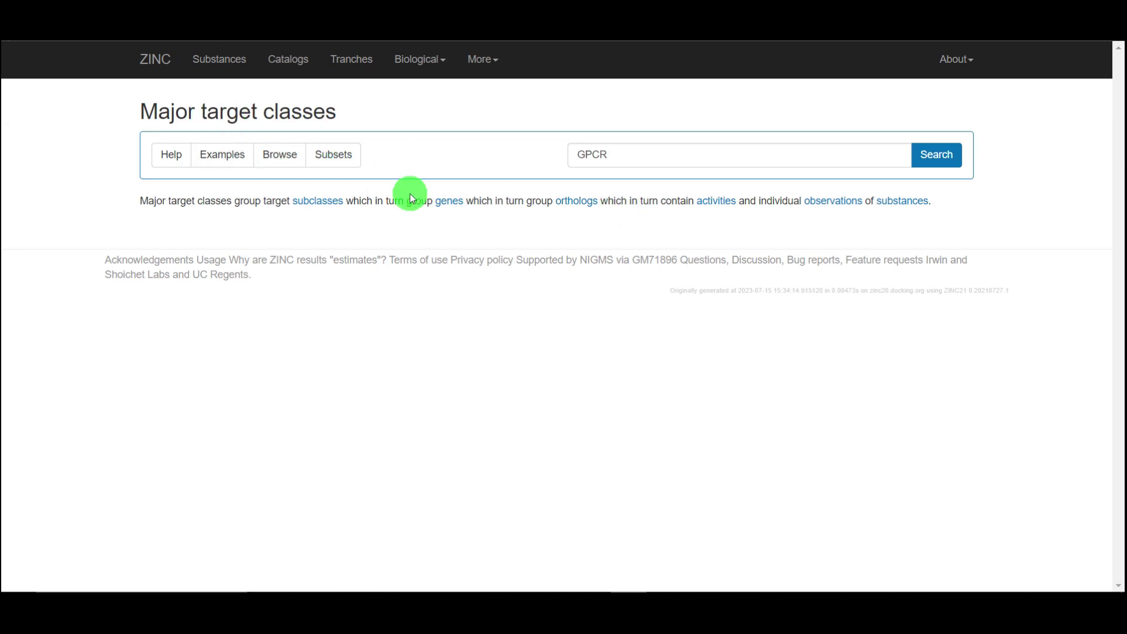
View the Major Target Classes examples and go back to the Tranches table
{"action": "left_click", "coordinate": [238, 167]}
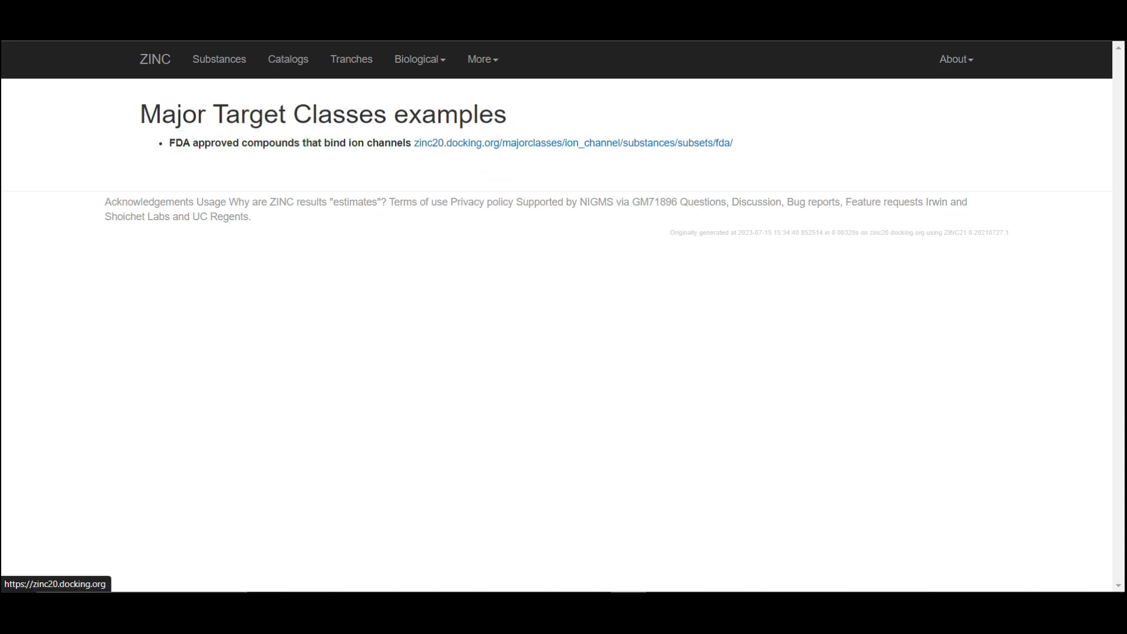
{"action": "left_click", "coordinate": [16, 37]}
{"action": "left_click", "coordinate": [16, 36]}
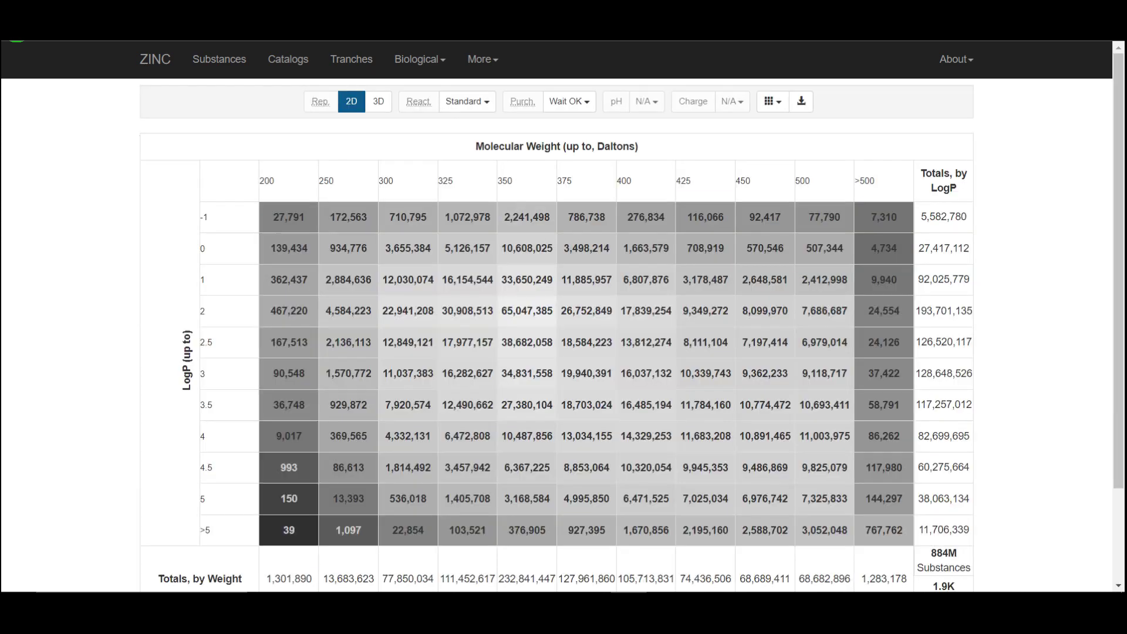
Open the Minor Target Classes and search the target subclasses for "GPCR"
{"action": "left_click", "coordinate": [413, 63]}
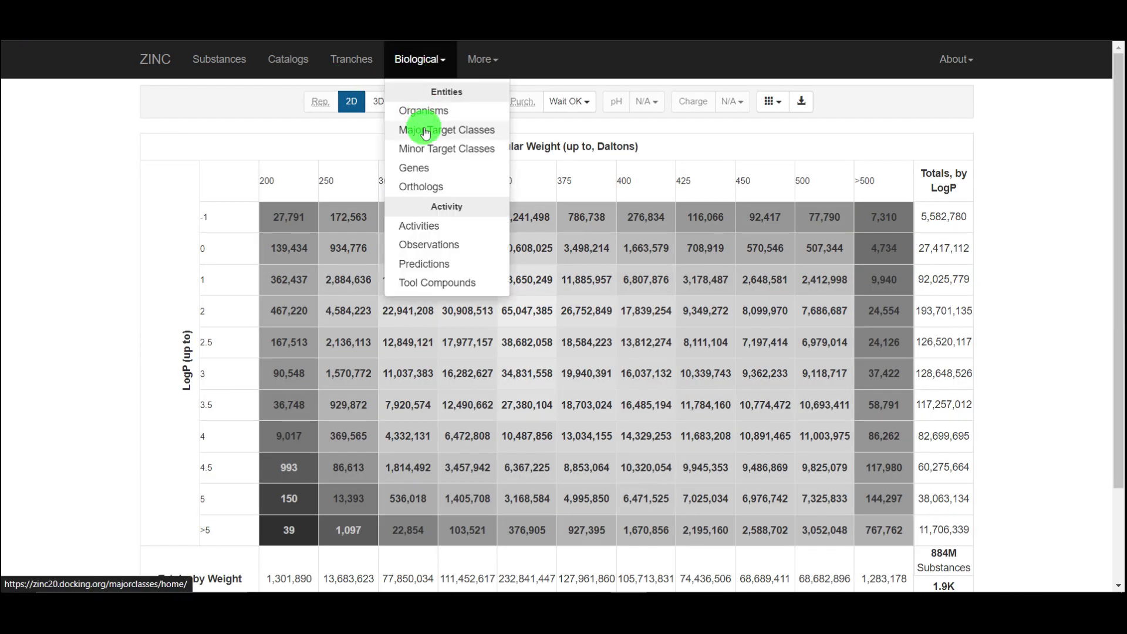
{"action": "left_click", "coordinate": [423, 146]}
{"action": "left_click", "coordinate": [722, 154]}
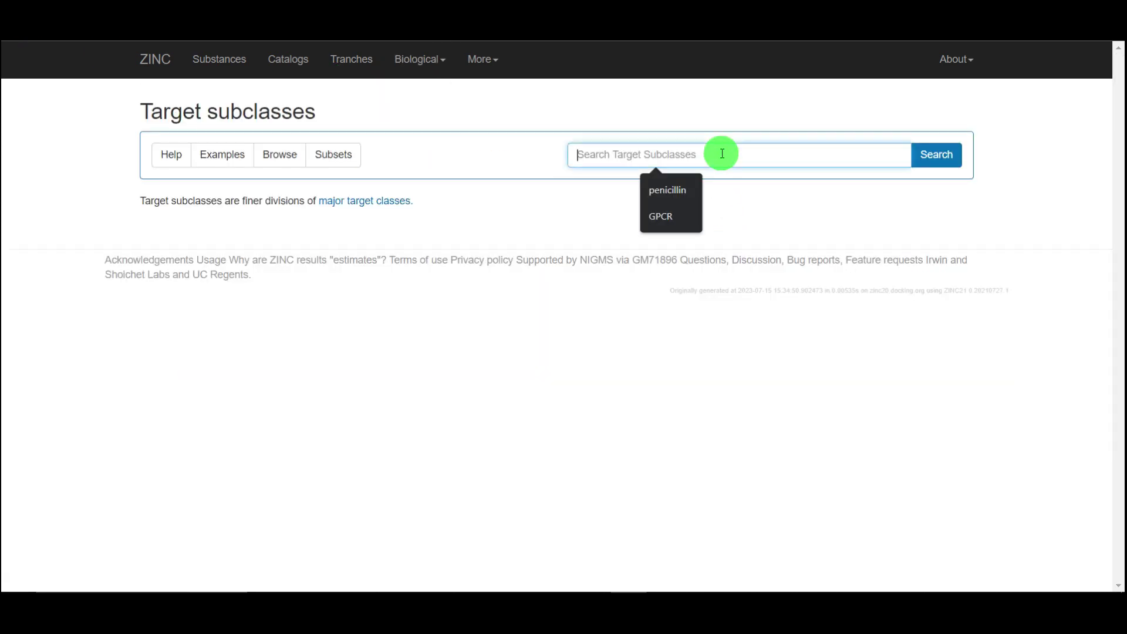
{"action": "left_click", "coordinate": [672, 216]}
{"action": "left_click", "coordinate": [935, 155]}
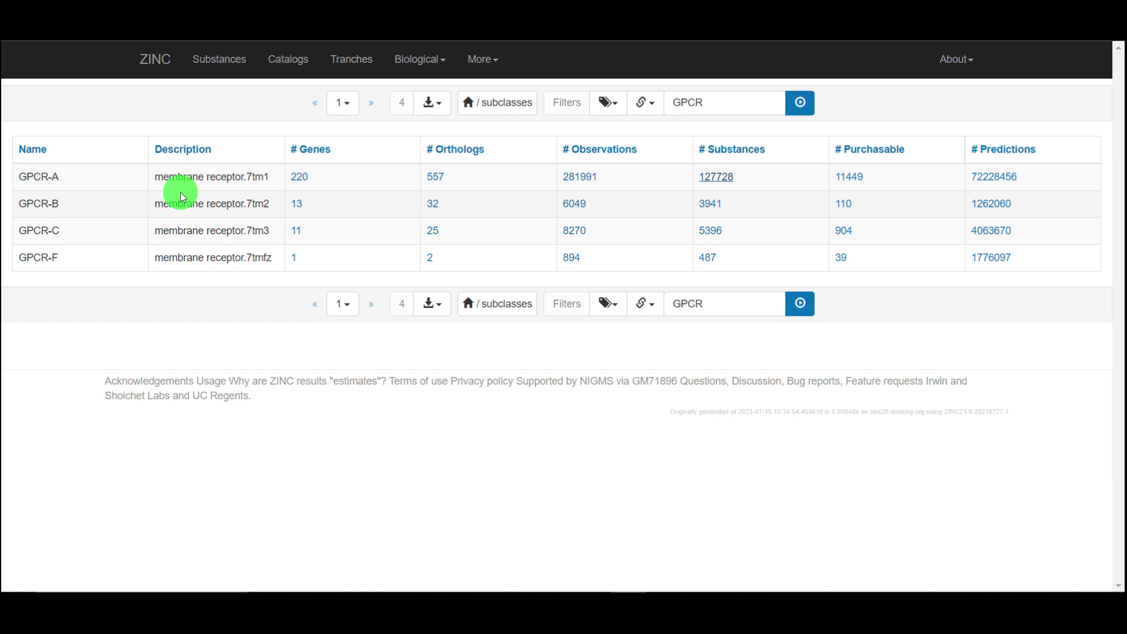
Browse the substances listed for the GPCR-A subclass and return to the Target subclasses page
{"action": "left_click", "coordinate": [732, 182]}
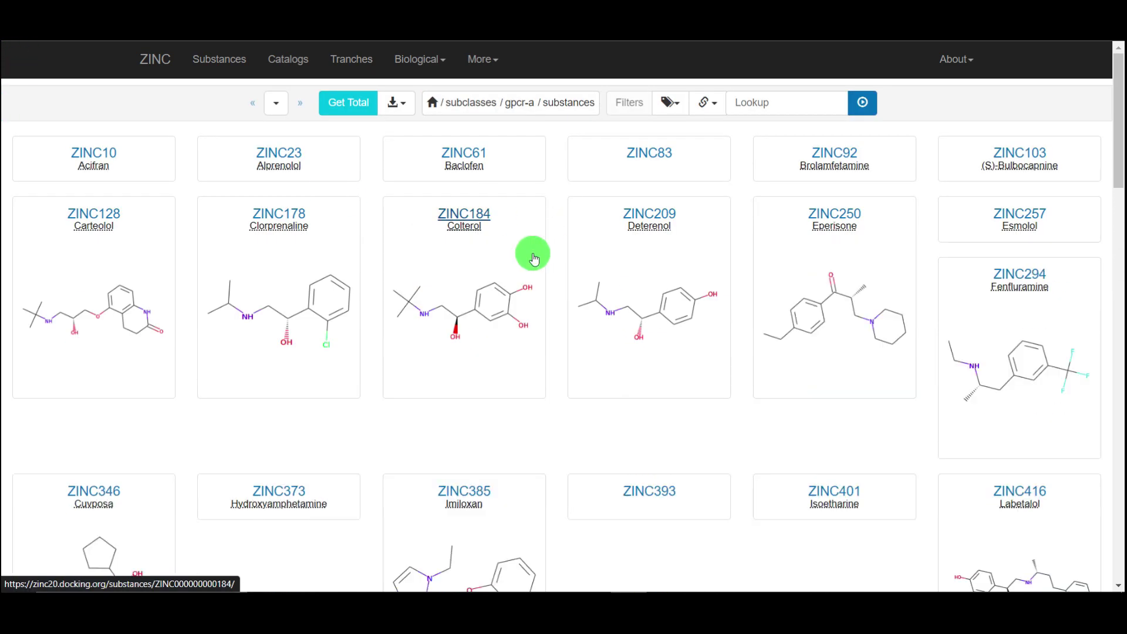
{"action": "scroll", "coordinate": [533, 253], "scroll_direction": "down", "scroll_amount": 5}
{"action": "scroll", "coordinate": [533, 263], "scroll_direction": "down", "scroll_amount": 10}
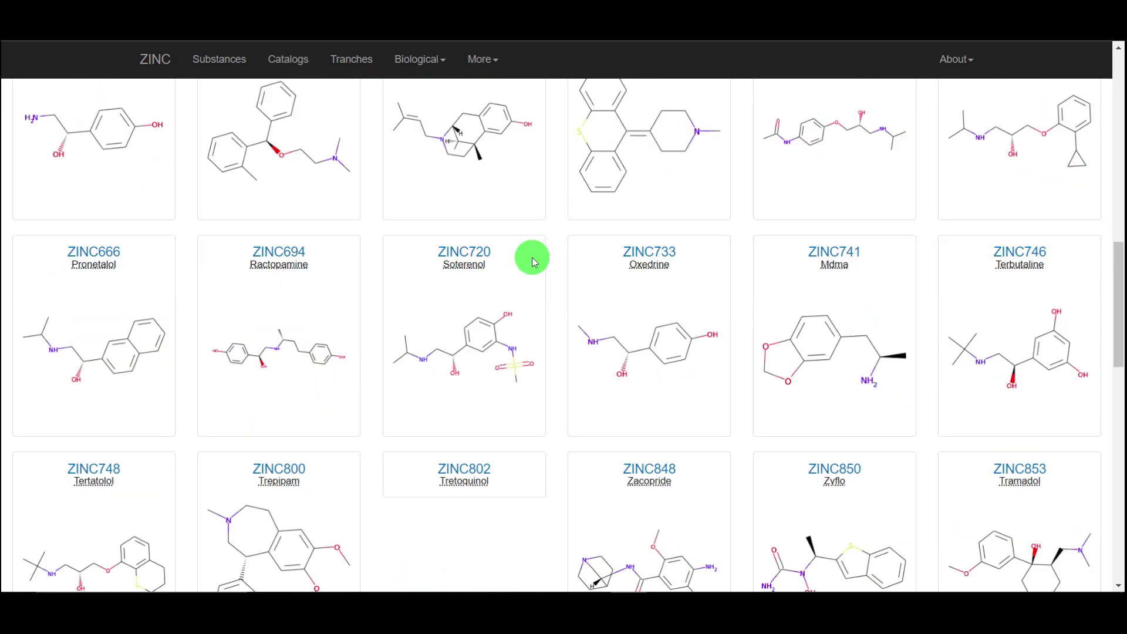
{"action": "scroll", "coordinate": [533, 263], "scroll_direction": "down", "scroll_amount": 15}
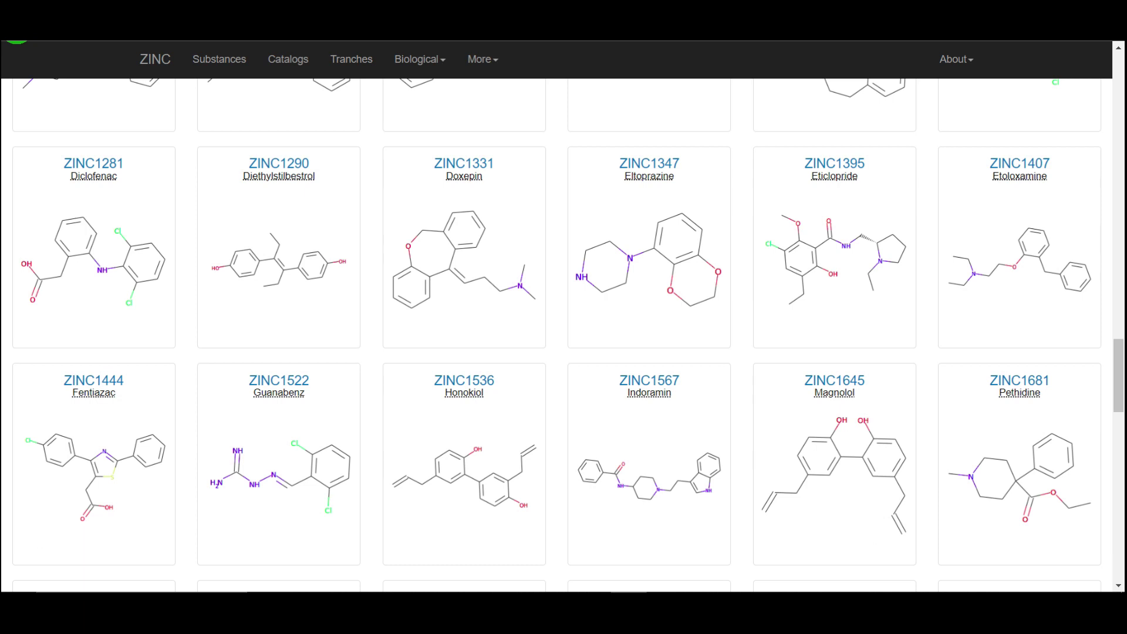
{"action": "left_click", "coordinate": [15, 43]}
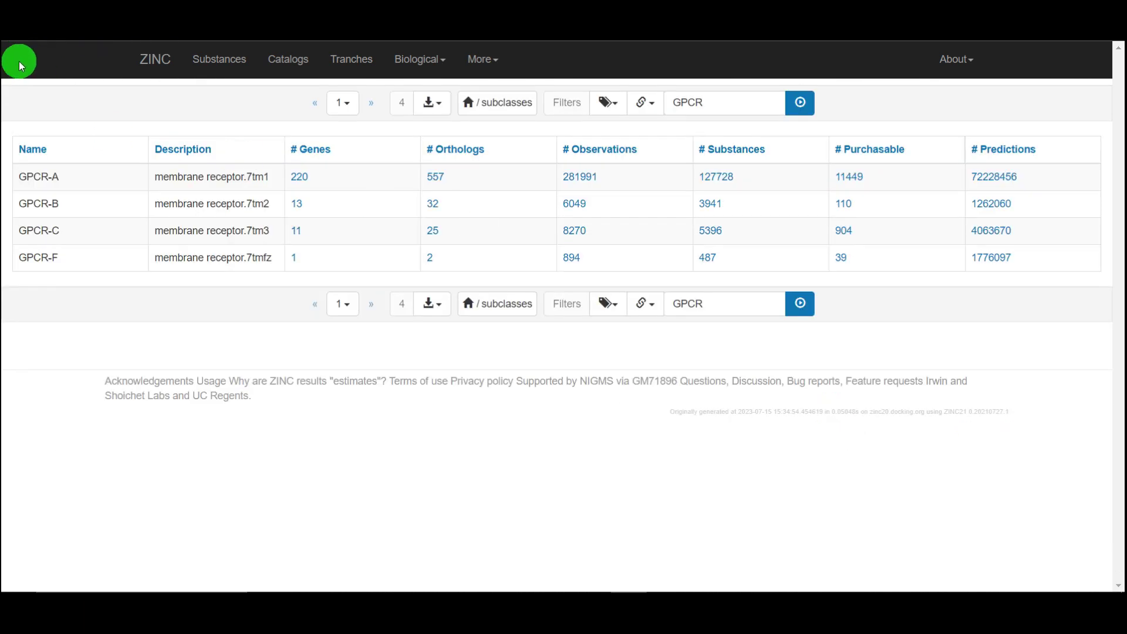
{"action": "left_click", "coordinate": [17, 41]}
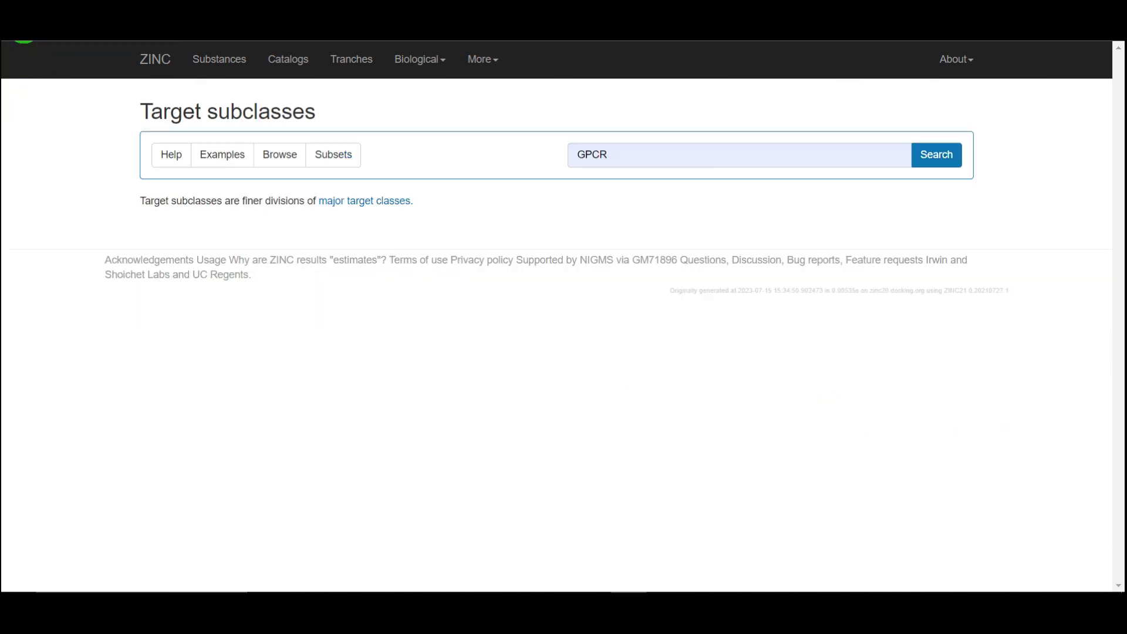
{"action": "left_click", "coordinate": [445, 62]}
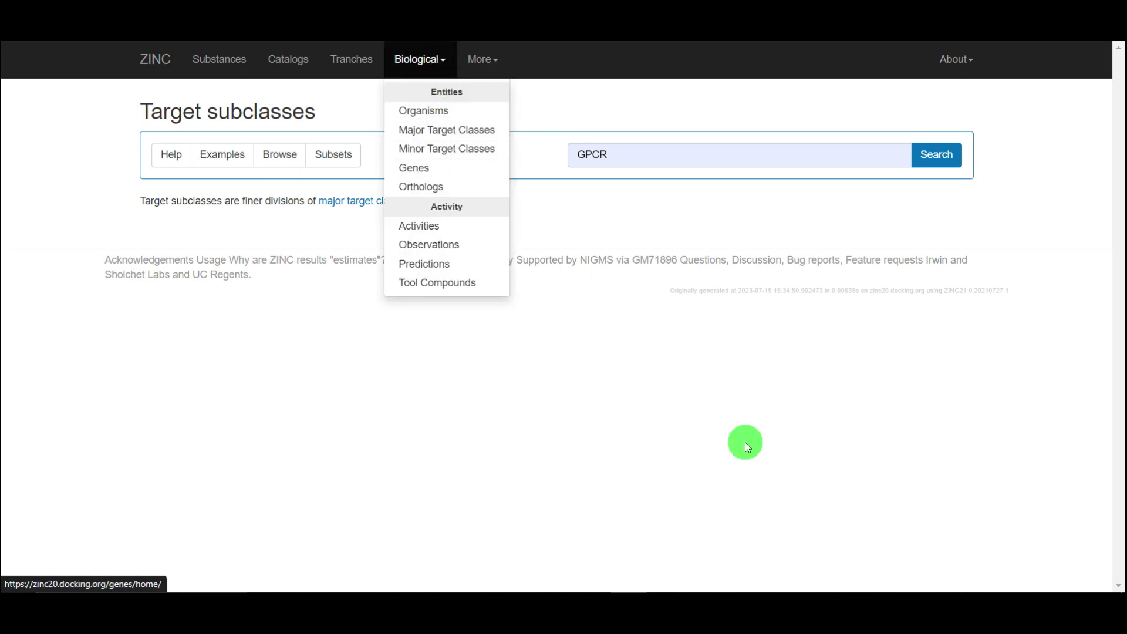
{"action": "left_click", "coordinate": [758, 449]}
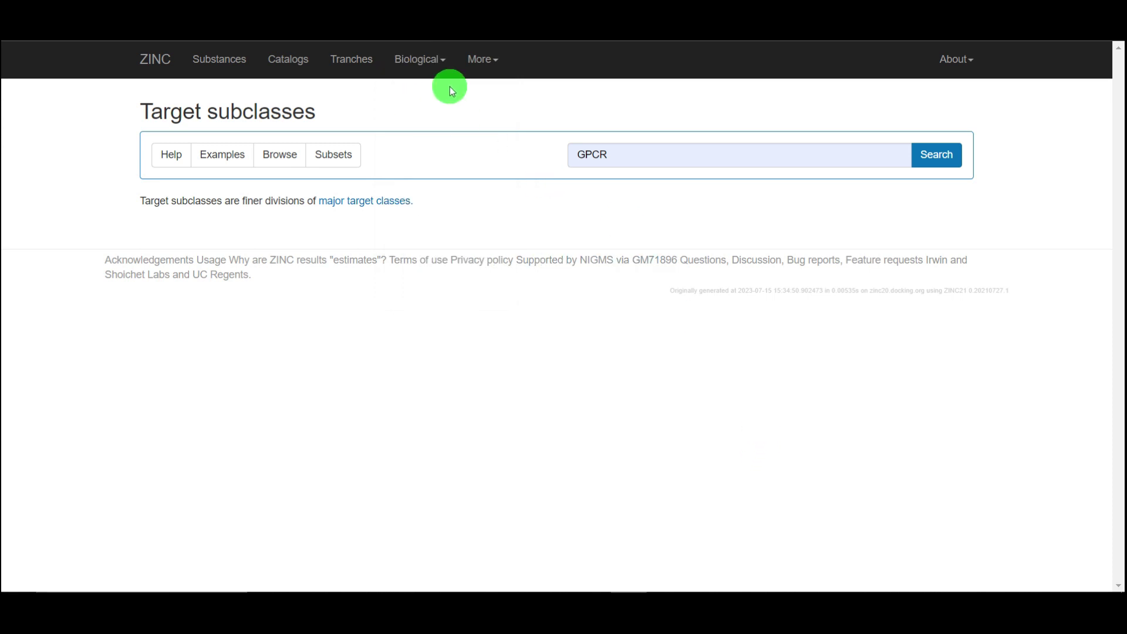
{"action": "left_click", "coordinate": [488, 62]}
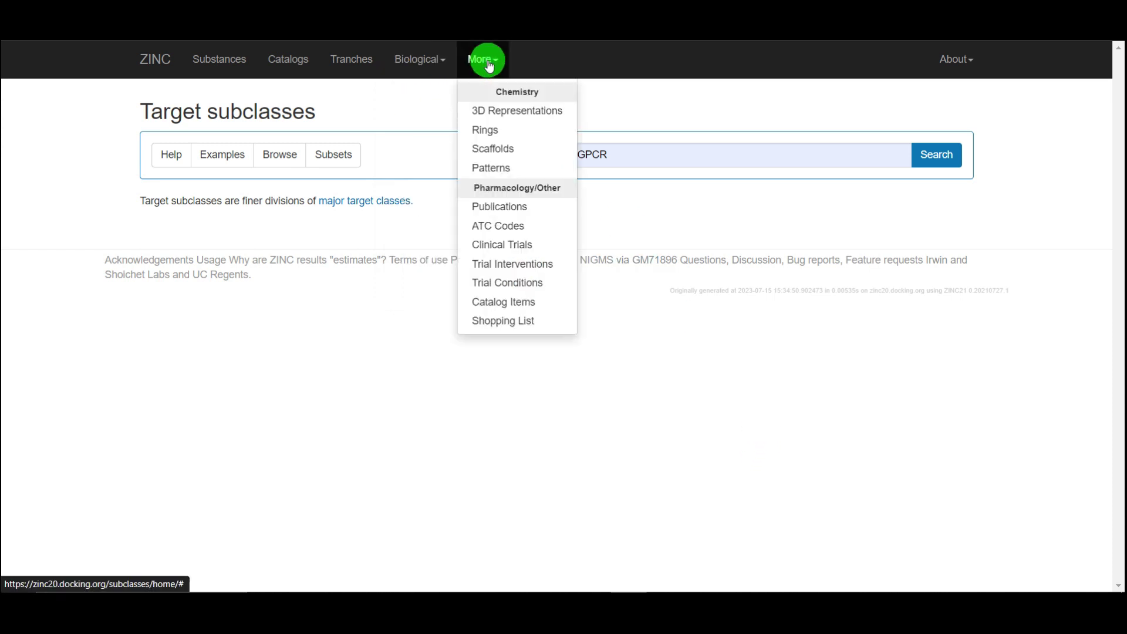
{"action": "left_click", "coordinate": [693, 399]}
Open the ZINC credits and review the Acknowledgments page
{"action": "left_click", "coordinate": [969, 71]}
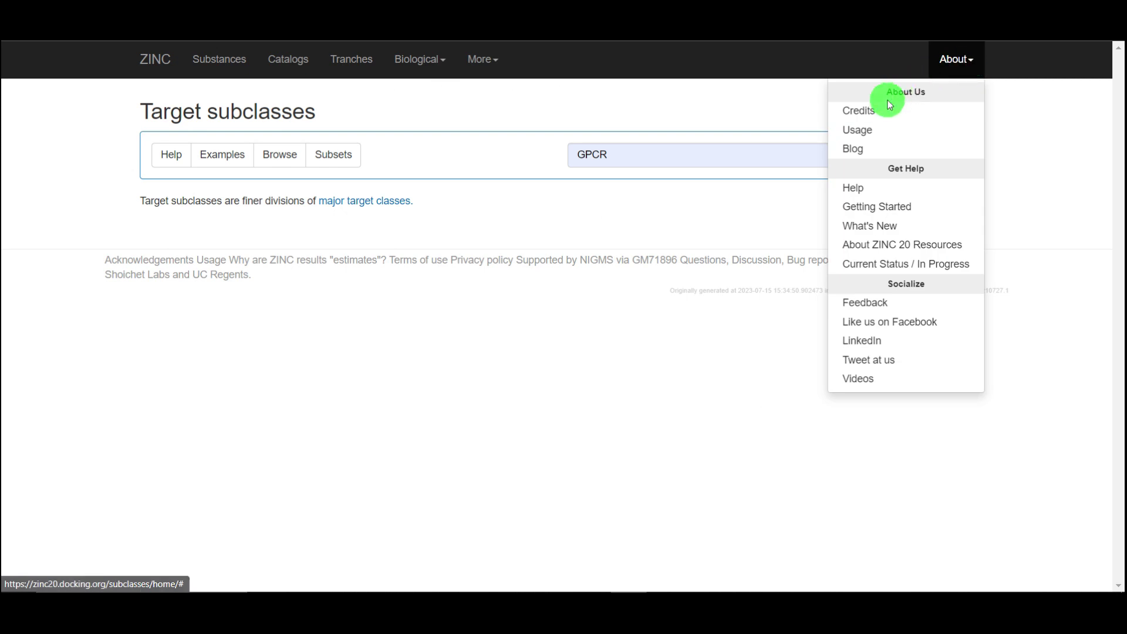
{"action": "left_click", "coordinate": [868, 113]}
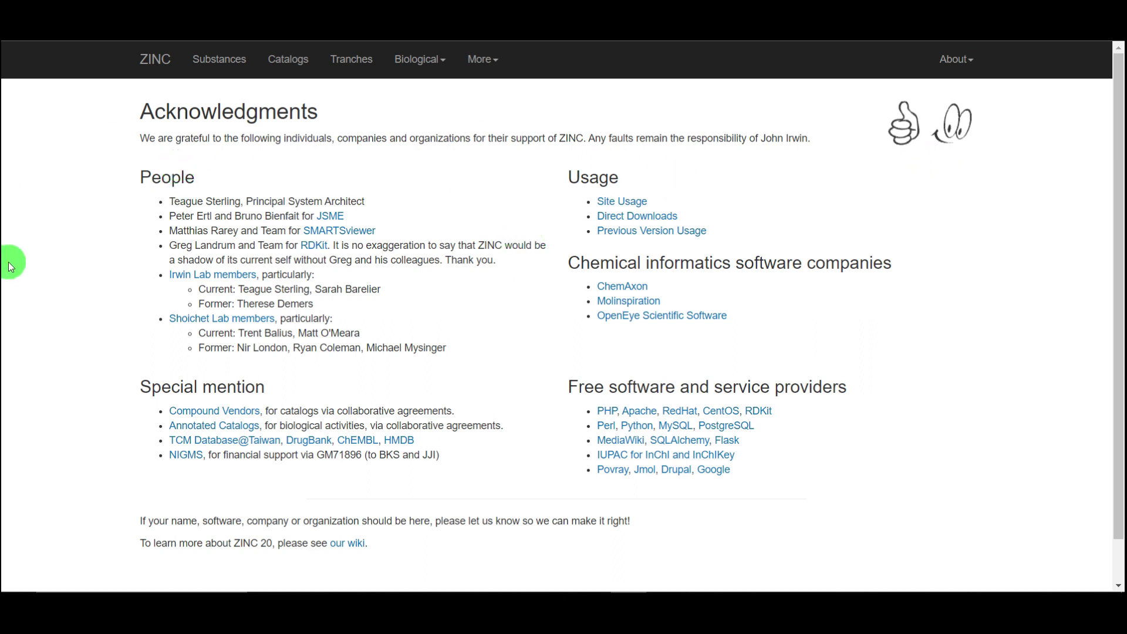
{"action": "scroll", "coordinate": [36, 259], "scroll_direction": "down", "scroll_amount": 2}
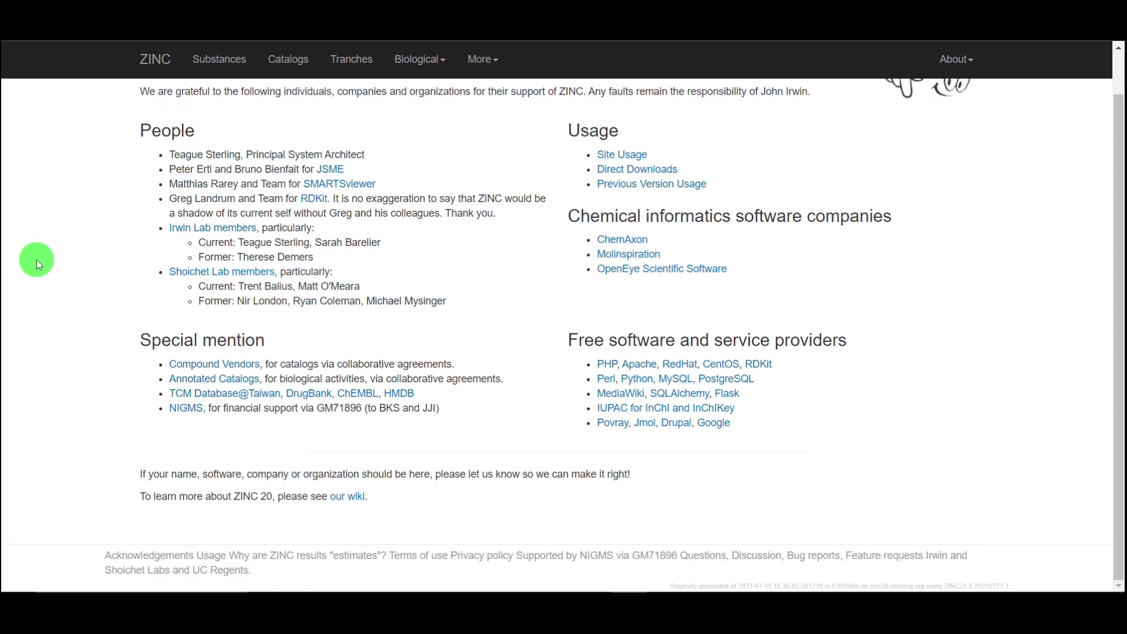
{"action": "scroll", "coordinate": [37, 260], "scroll_direction": "up", "scroll_amount": 2}
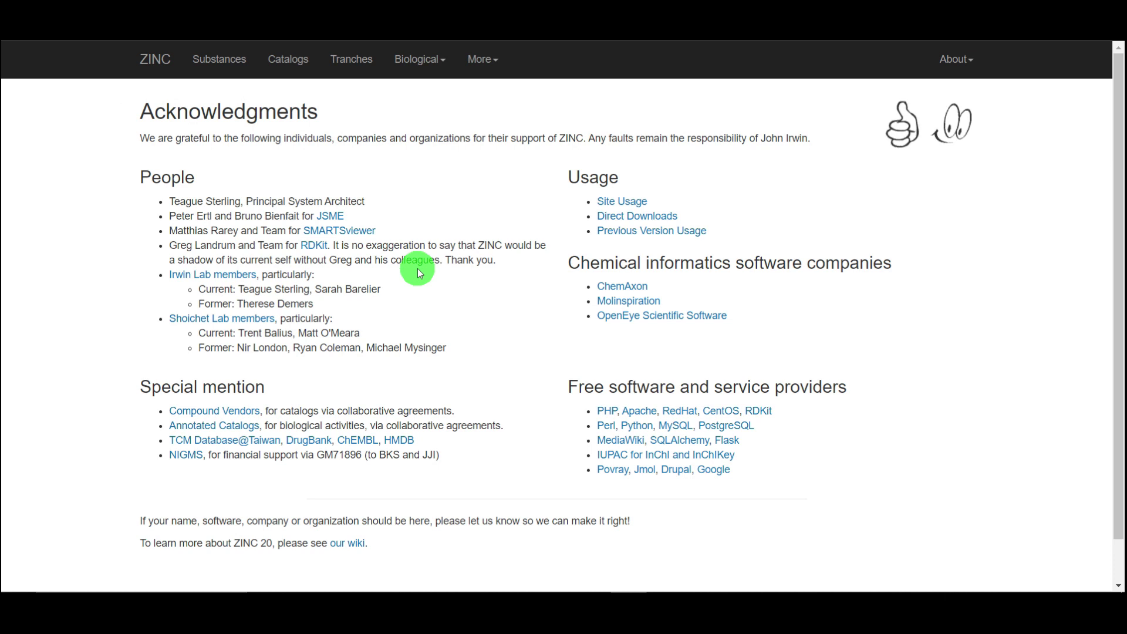
{"action": "left_click", "coordinate": [958, 63]}
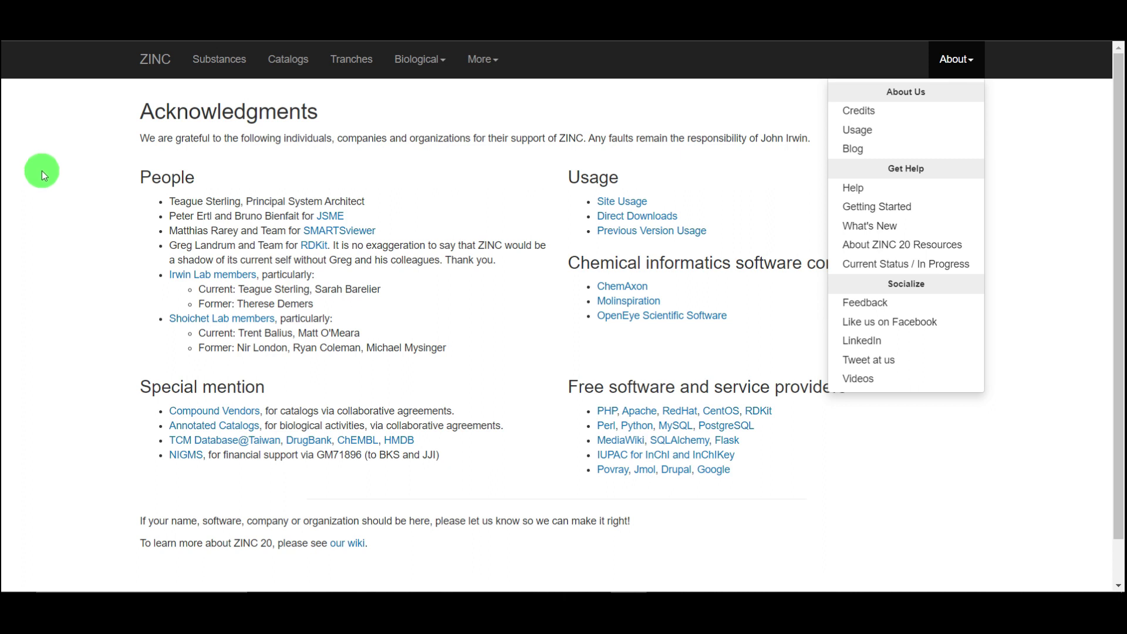
{"action": "left_click", "coordinate": [42, 170]}
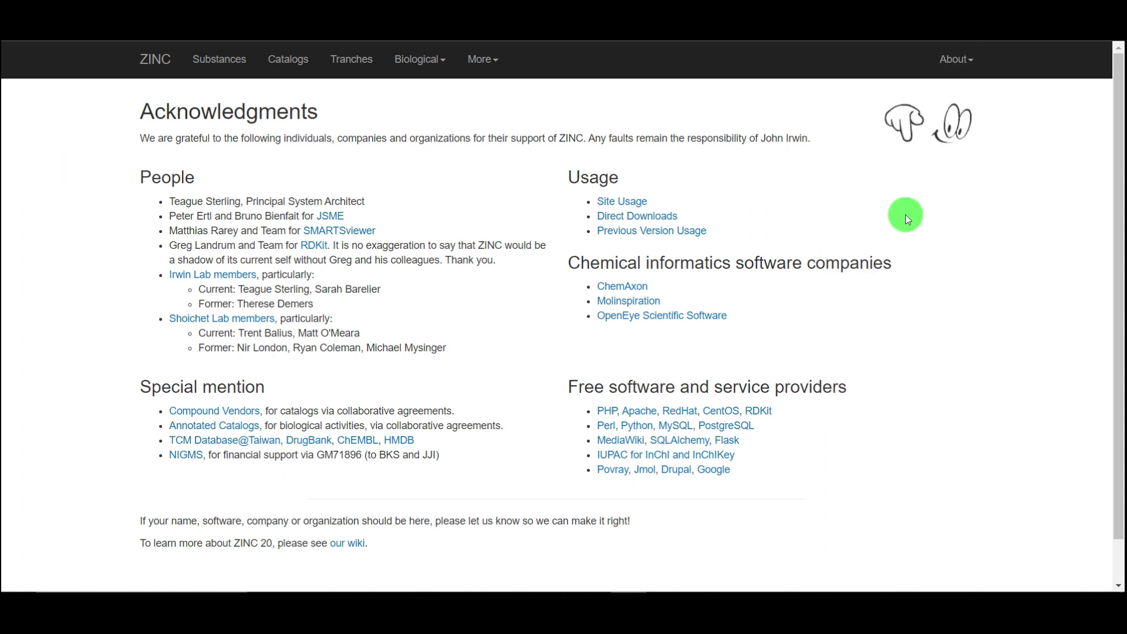